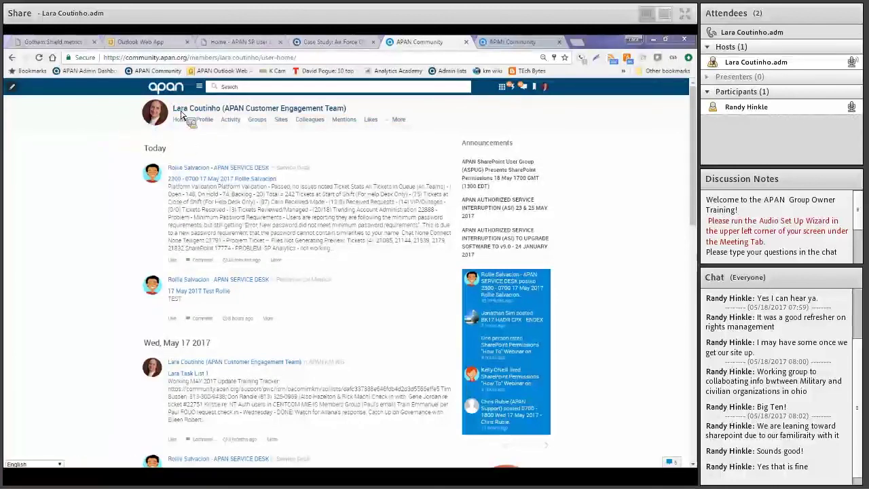
Open the chat contacts list, then close it again
mouse_move(186, 113)
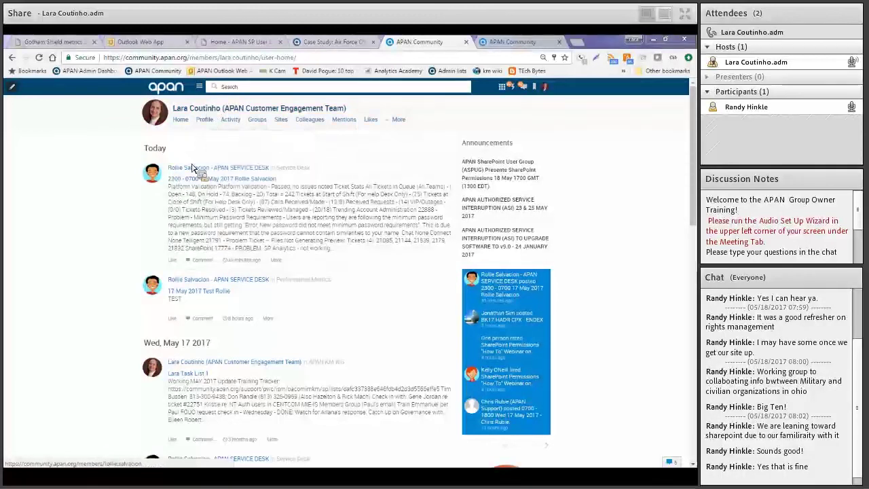
mouse_move(194, 172)
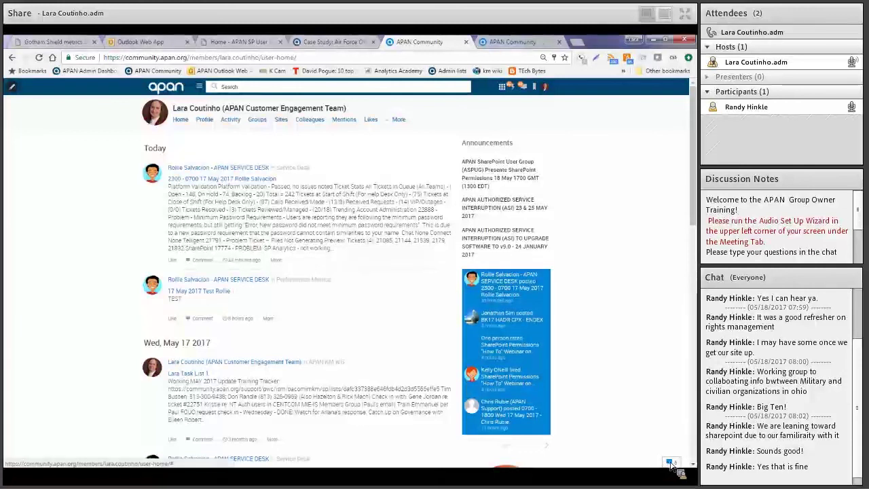
left_click(670, 462)
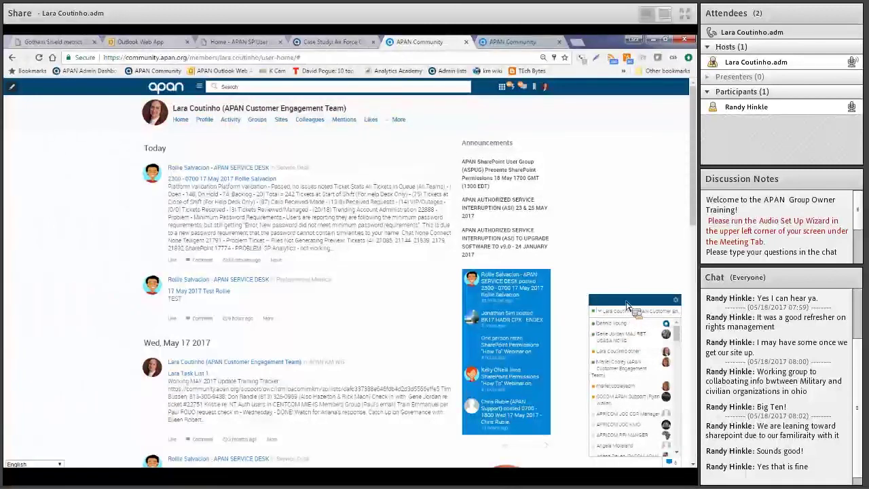
left_click(625, 265)
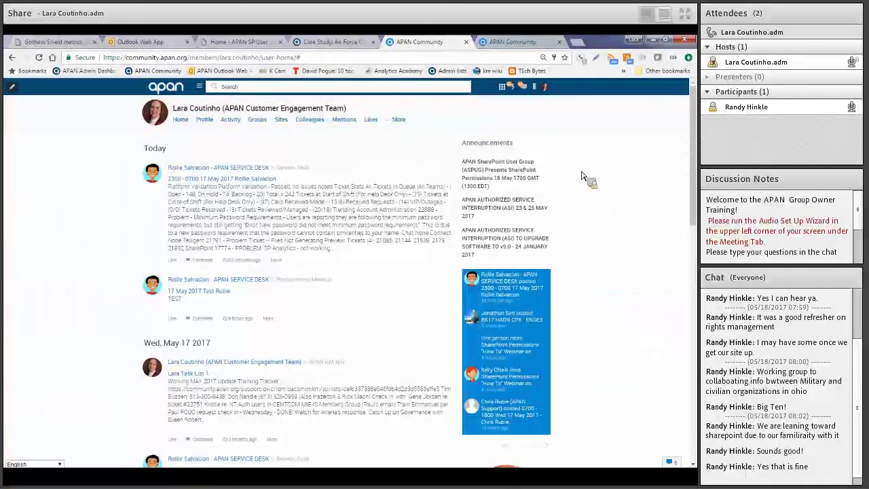
Briefly highlight the Announcements heading, then go to account Settings from the profile menu
left_click_drag(517, 144, 597, 242)
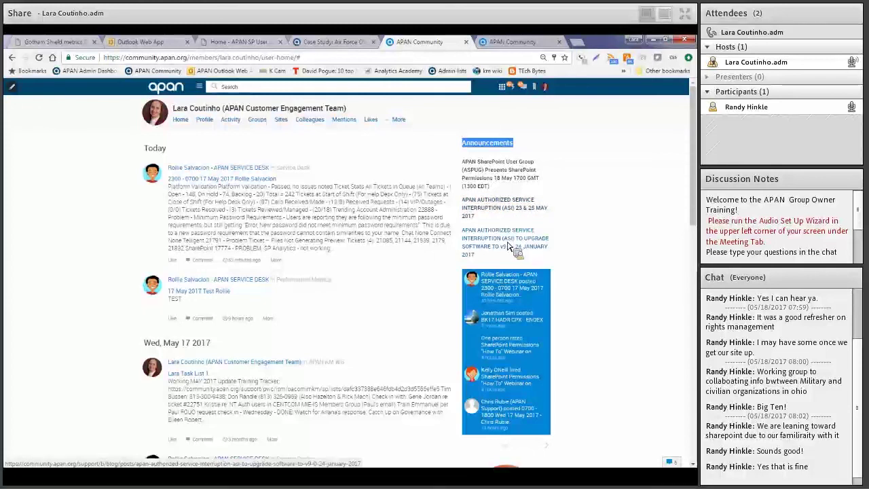
left_click(536, 149)
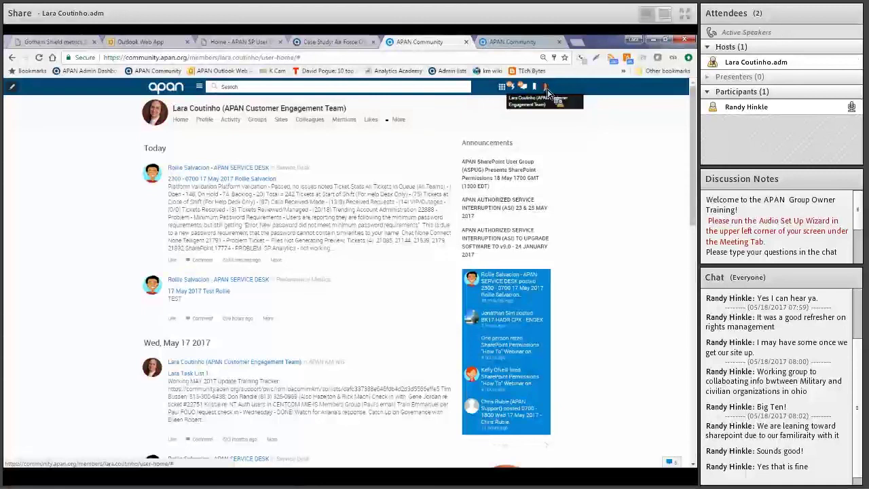
left_click(547, 93)
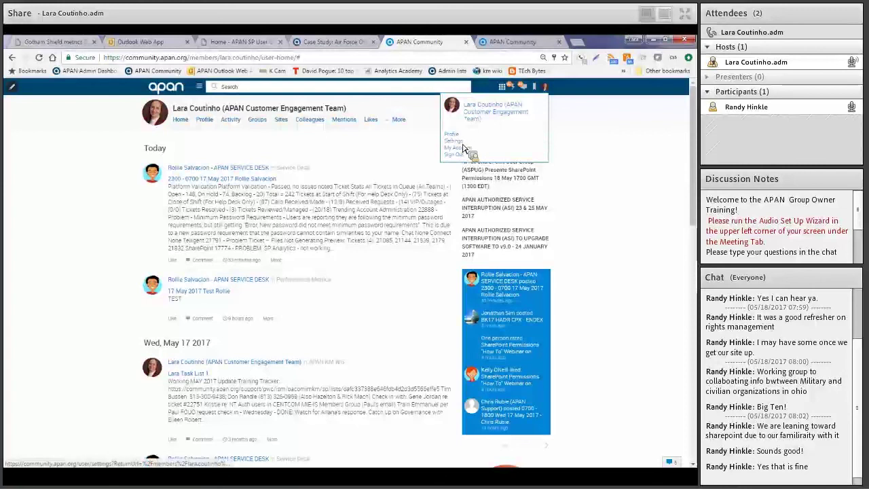
left_click(460, 147)
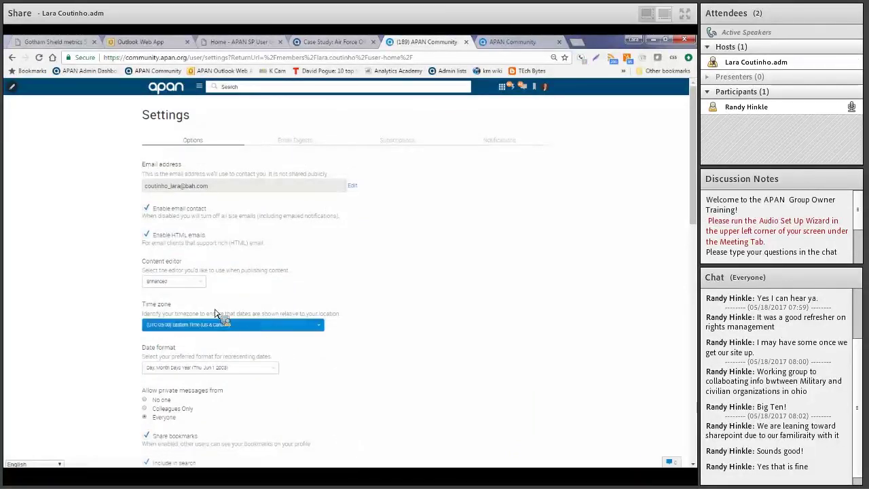
left_click_drag(177, 308, 132, 306)
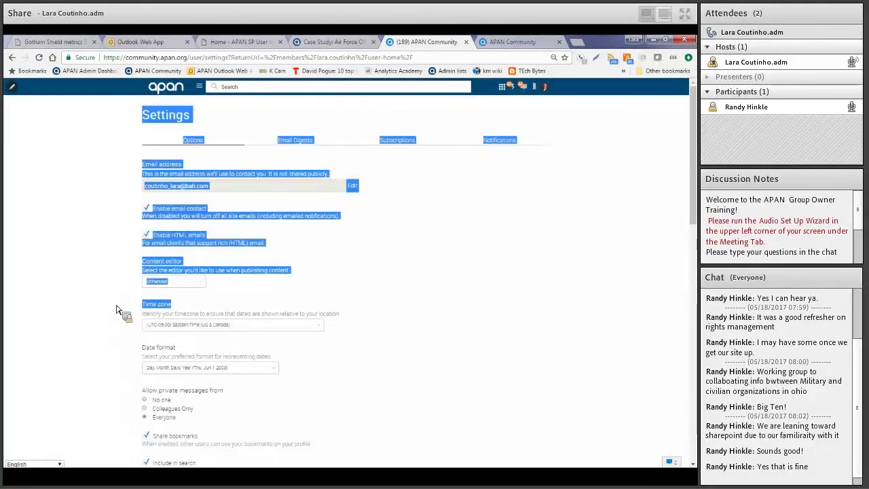
left_click(268, 285)
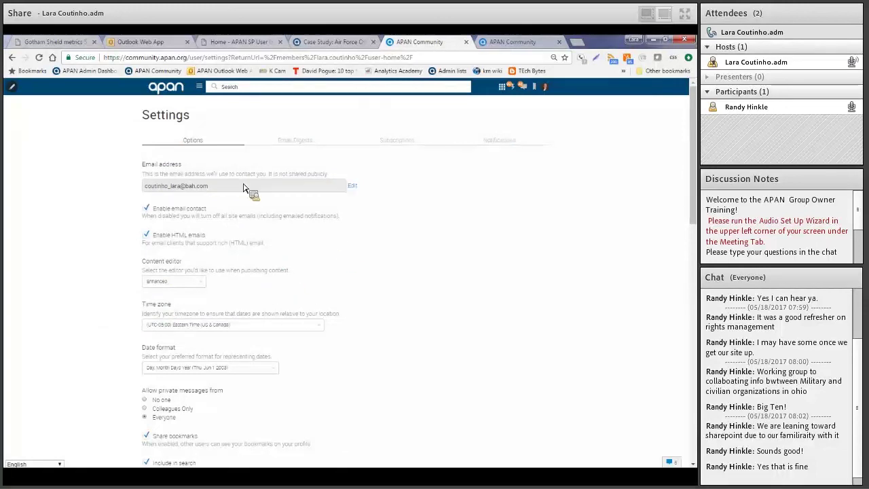
scroll(421, 353, "down", 3)
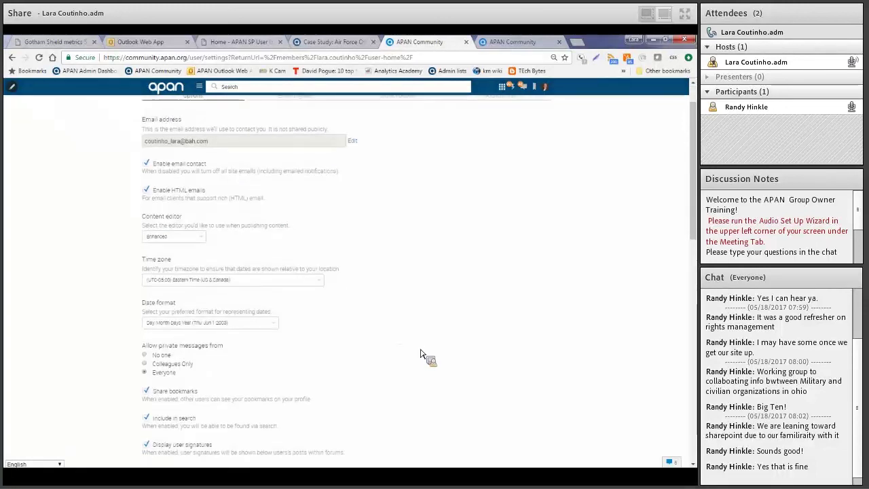
mouse_move(224, 278)
left_mouse_down()
mouse_move(140, 281)
mouse_move(227, 290)
left_mouse_up()
left_click(140, 281)
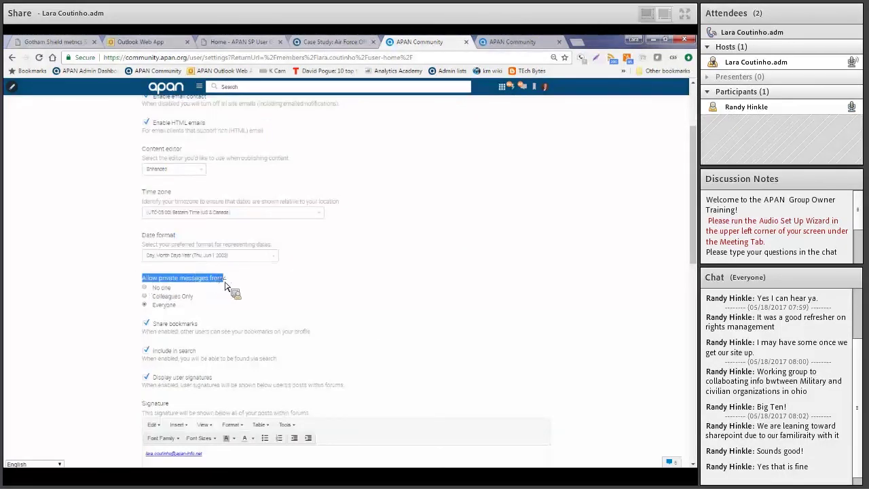
left_click(246, 301)
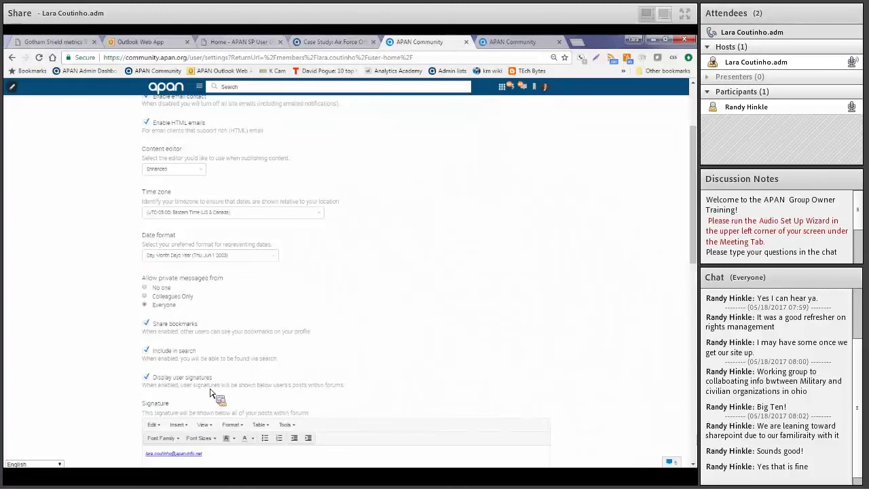
scroll(112, 386, "down", 1)
scroll(114, 388, "down", 1)
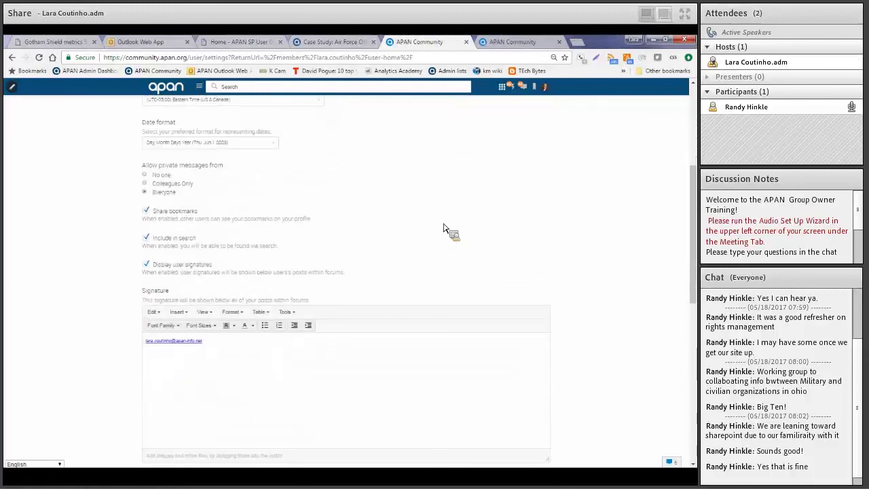
scroll(443, 231, "up", 4)
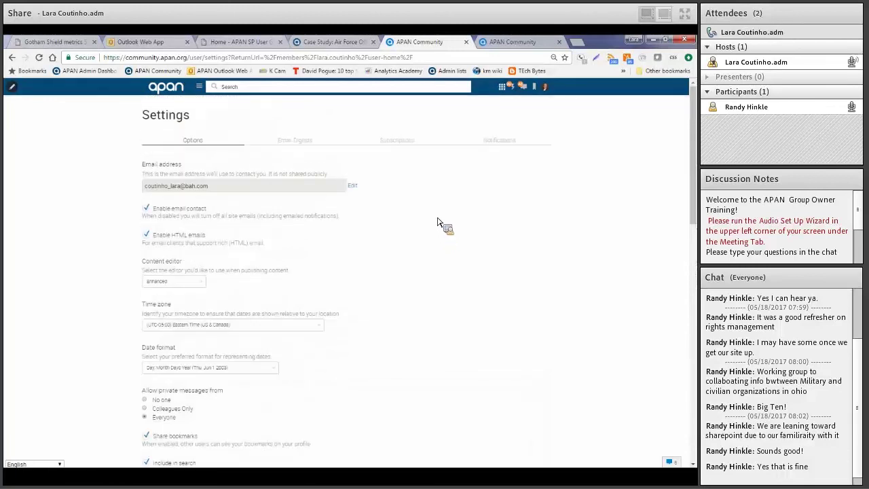
Show the Notifications preferences, highlighting the word 'subscriptions' and the Email column heading
left_click(504, 144)
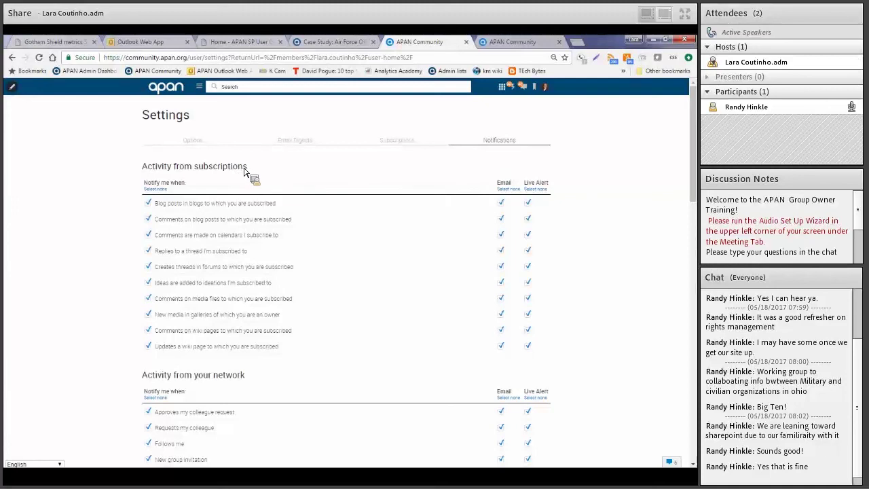
left_click_drag(248, 170, 198, 171)
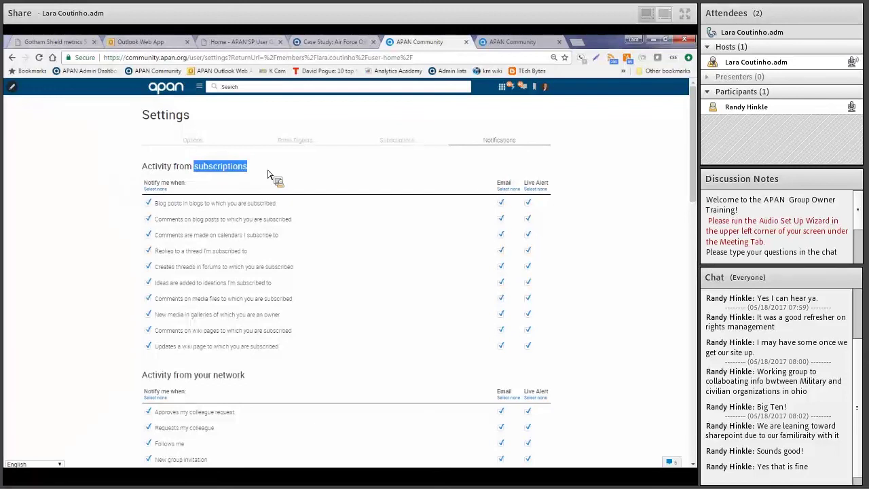
left_click(501, 175)
left_click_drag(514, 183, 517, 93)
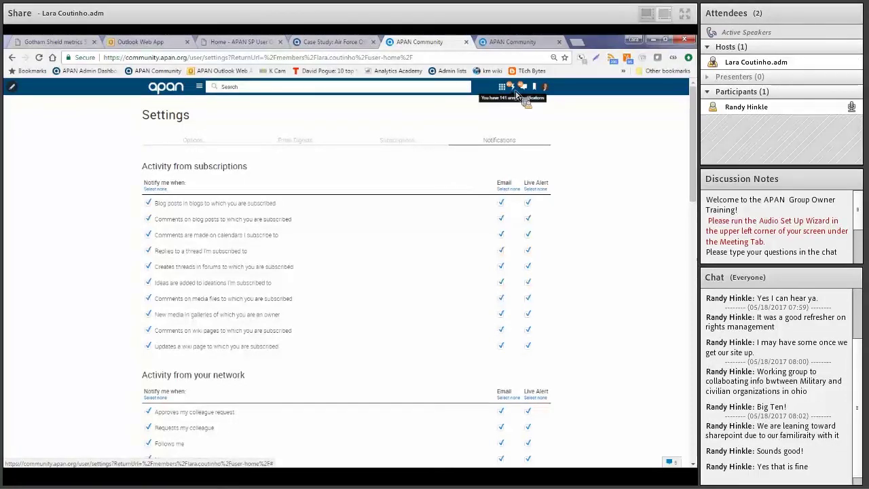
Glance at recent notifications, scroll back to the top and show the Subscriptions tab
left_click(517, 93)
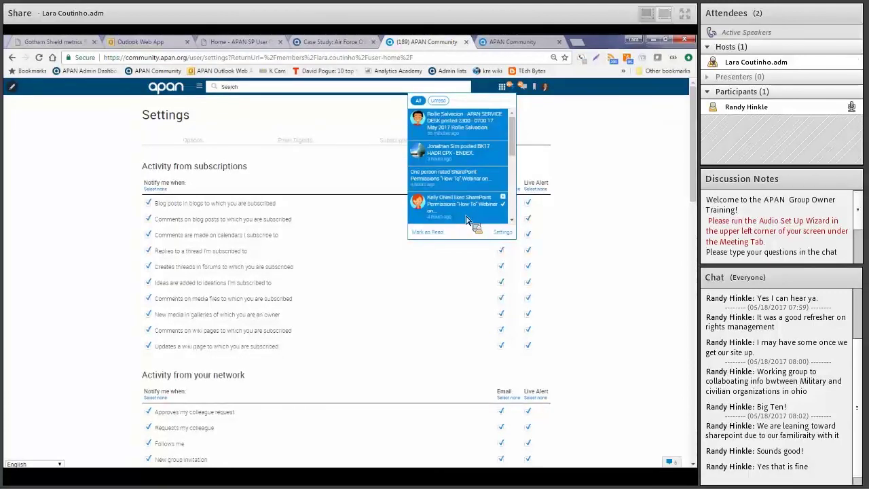
left_click(586, 147)
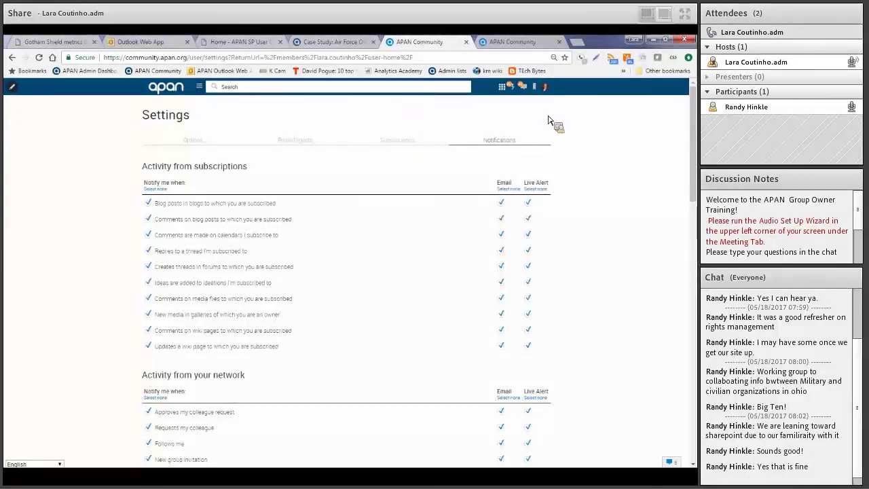
left_click_drag(693, 175, 686, 273)
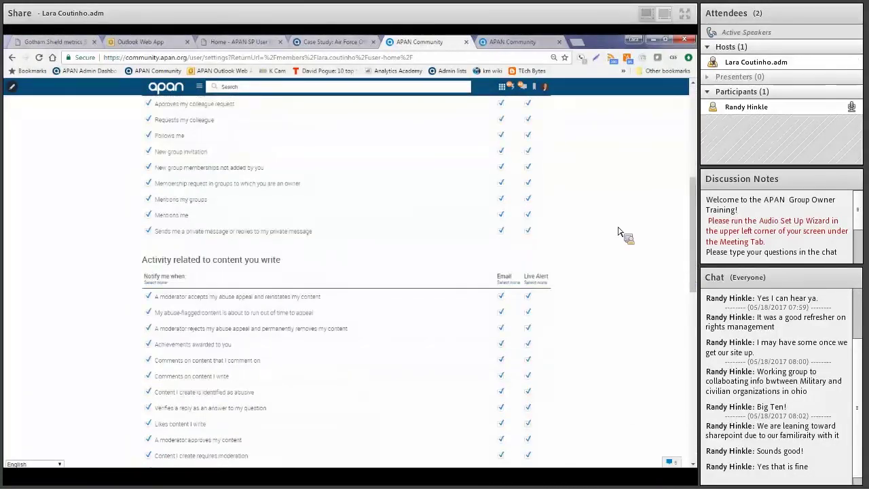
left_click_drag(694, 236, 694, 398)
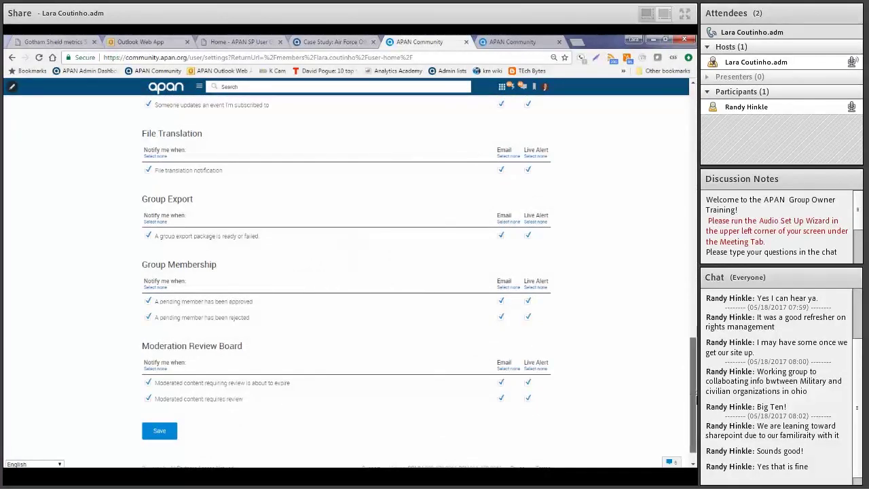
left_click_drag(696, 371, 689, 120)
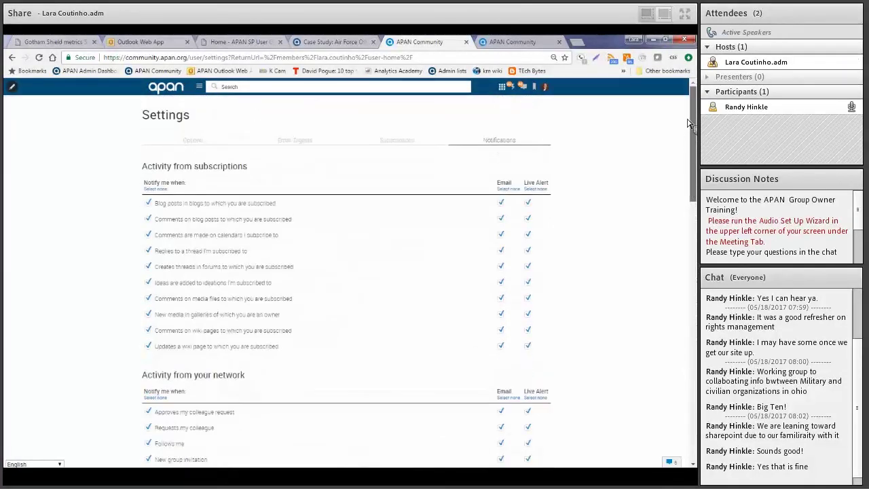
left_click(391, 142)
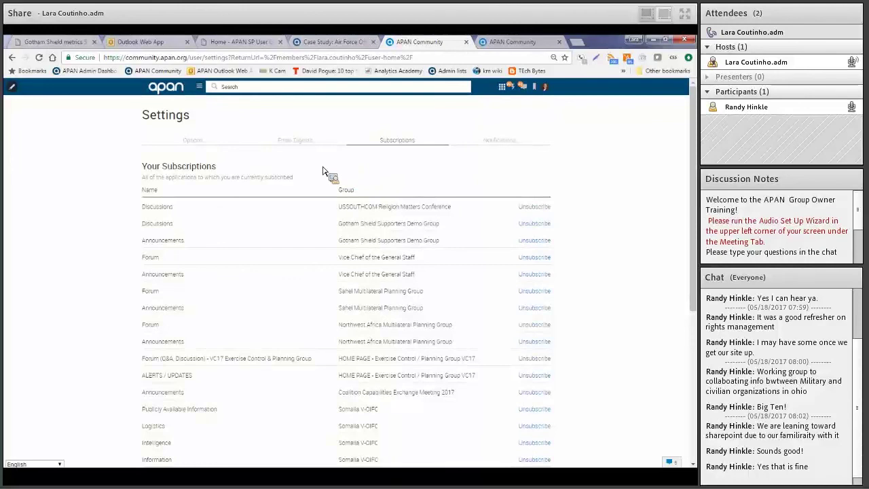
Show Email Digests and inspect AFRICA ENDEAVOR's frequency choices, leaving it on Daily
left_click(302, 144)
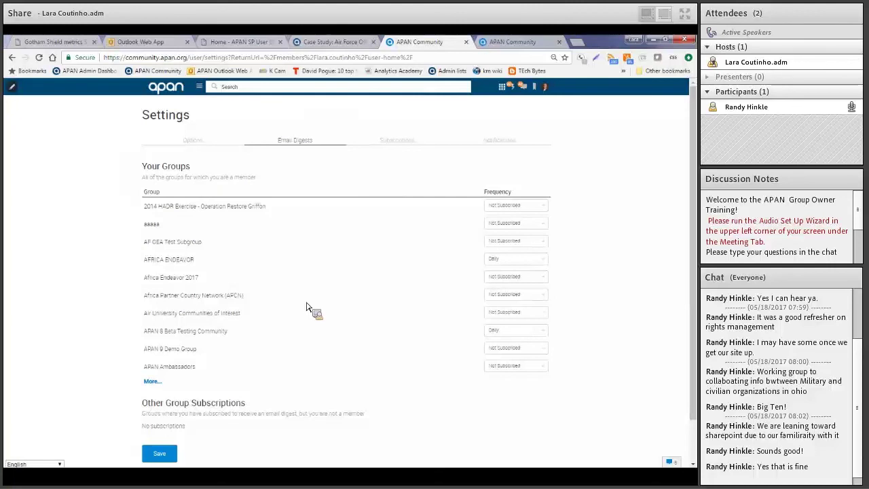
left_click(522, 259)
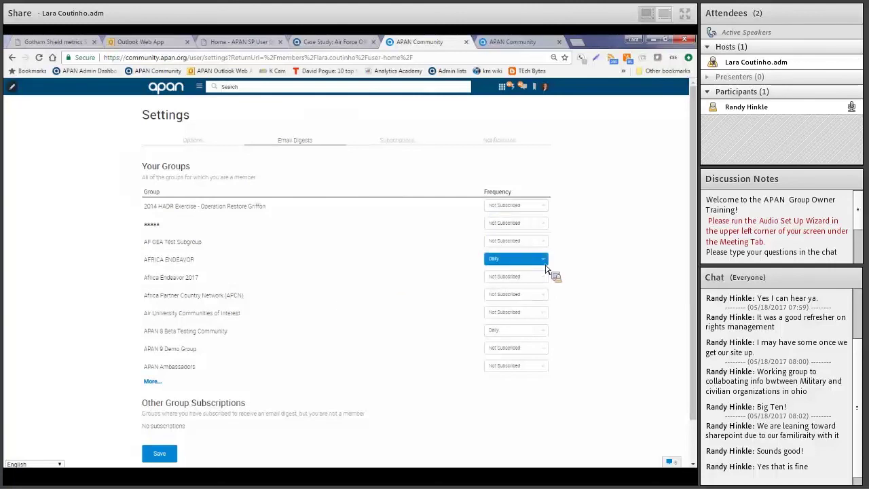
left_click(502, 264)
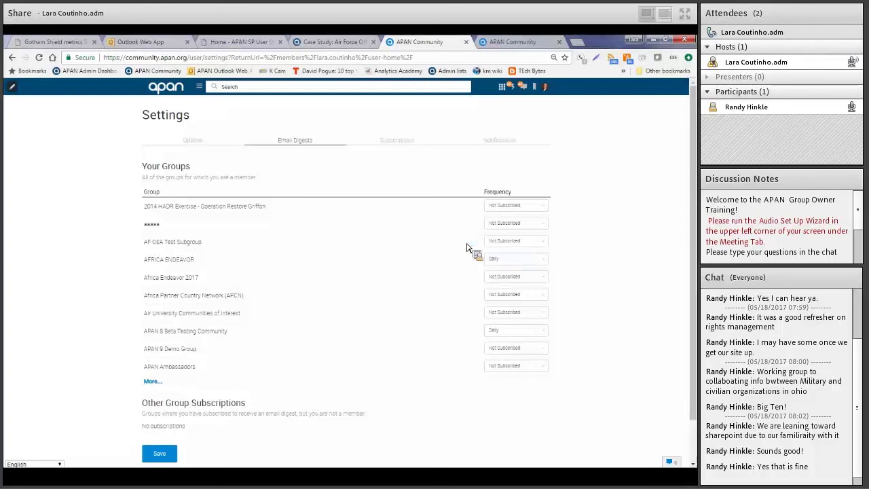
left_click(547, 89)
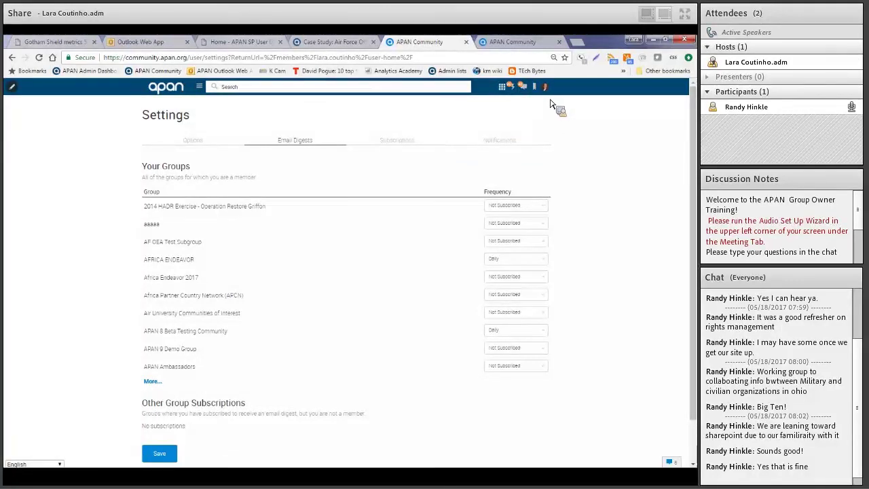
Open your own profile and scroll through its About, general, professional and educational info
mouse_move(547, 90)
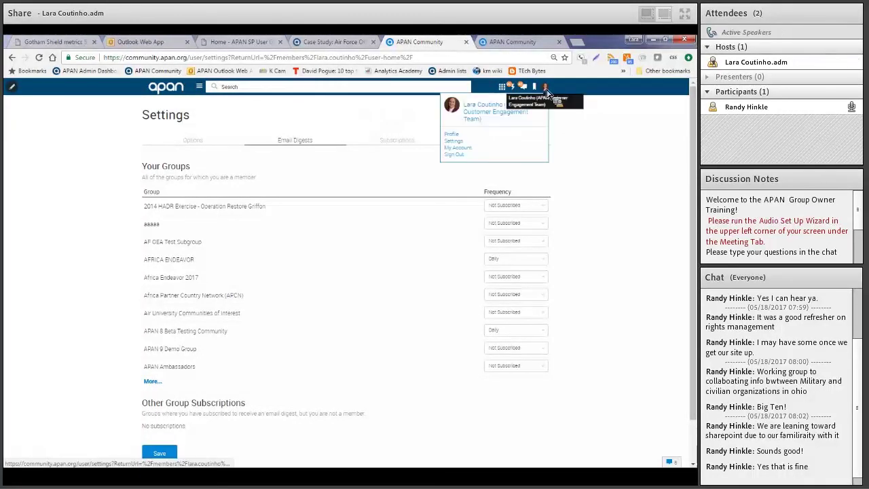
left_click(452, 138)
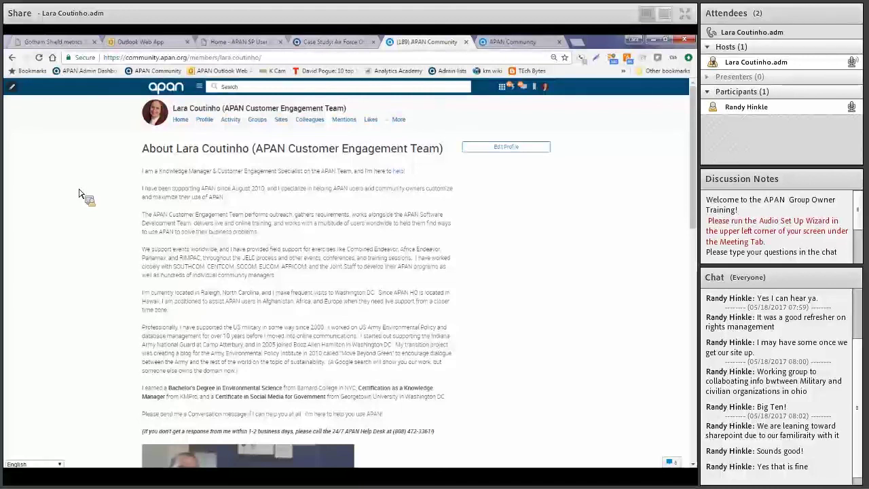
scroll(79, 195, "down", 1)
scroll(79, 195, "down", 3)
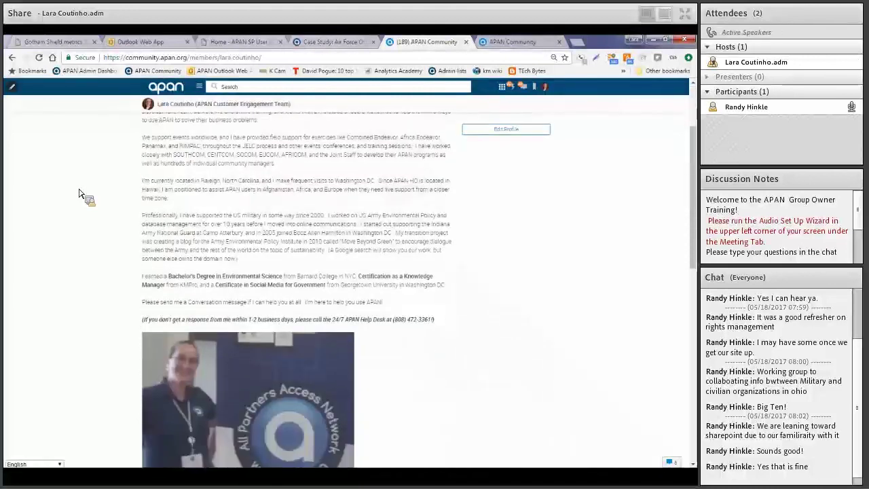
scroll(79, 195, "down", 2)
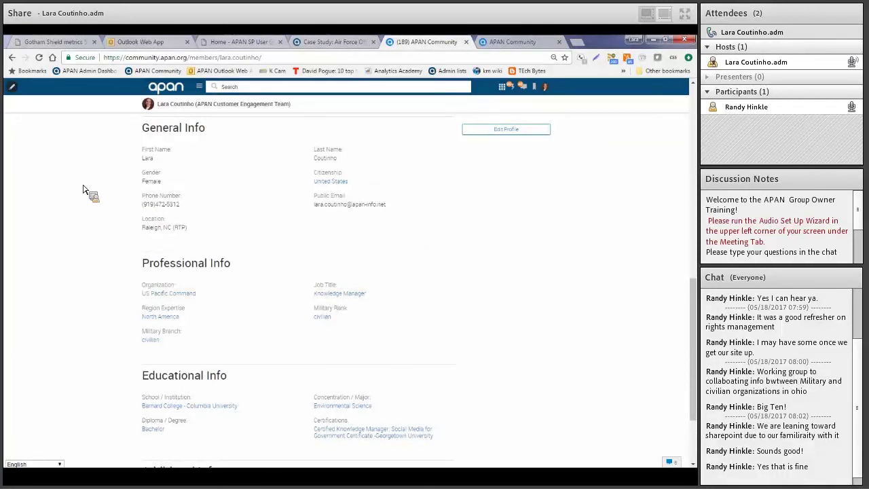
scroll(83, 190, "up", 10)
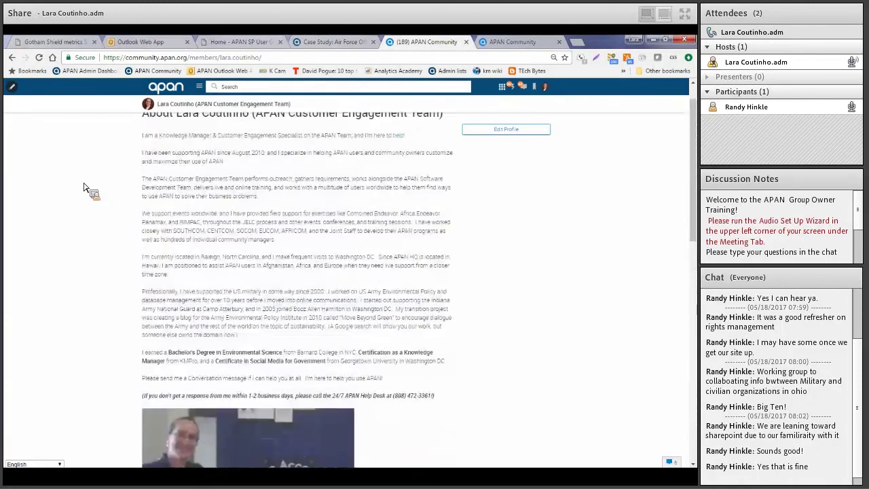
scroll(83, 190, "up", 1)
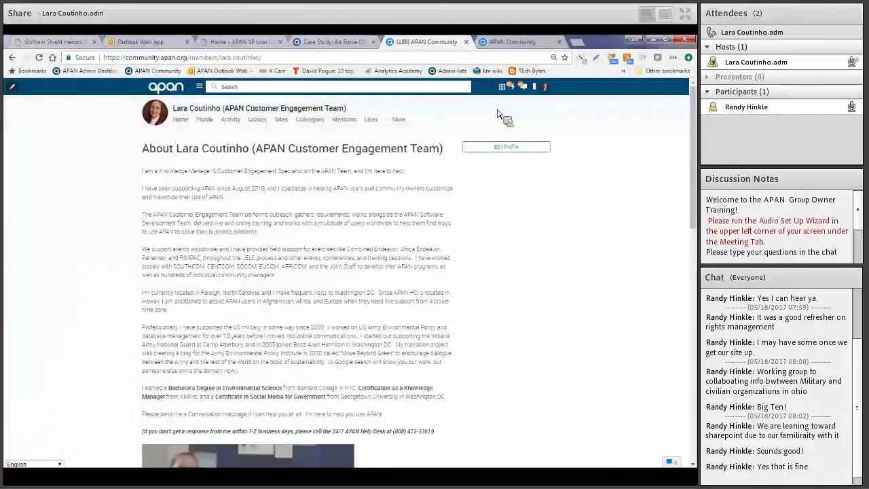
Check the Content tab of the Bookmarks list, then bring up the APAN Apps list
left_click(537, 89)
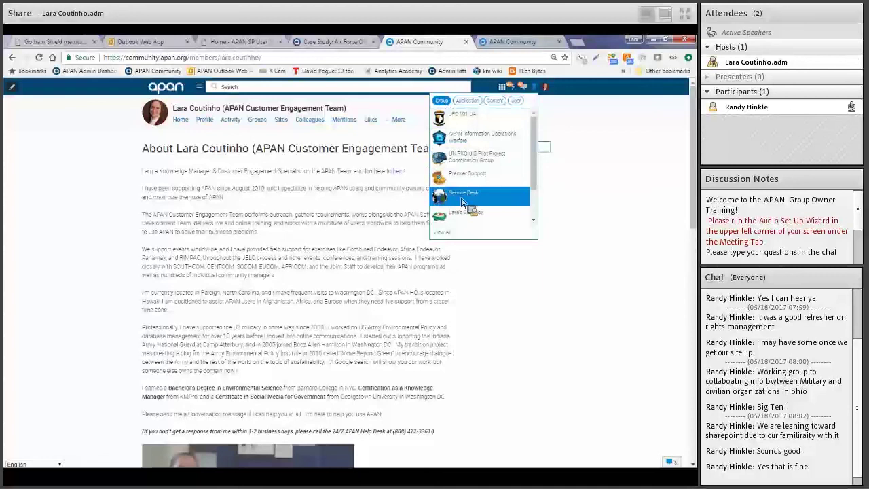
left_click(495, 100)
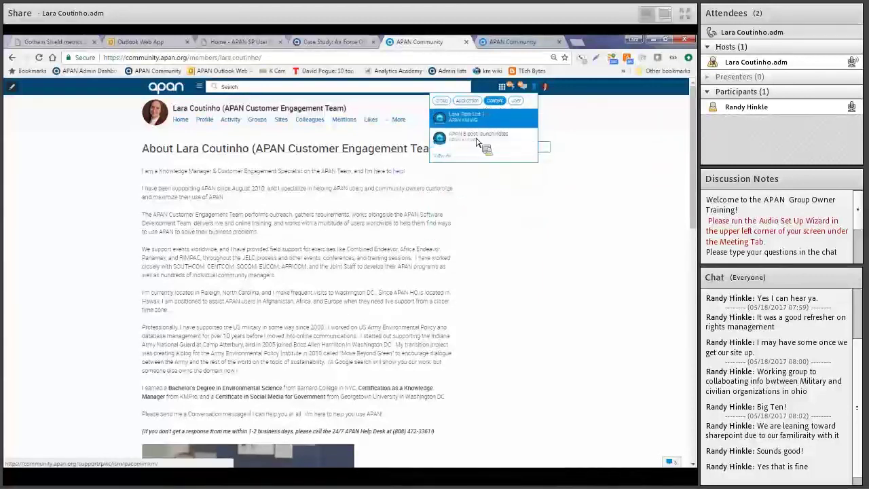
left_click(567, 121)
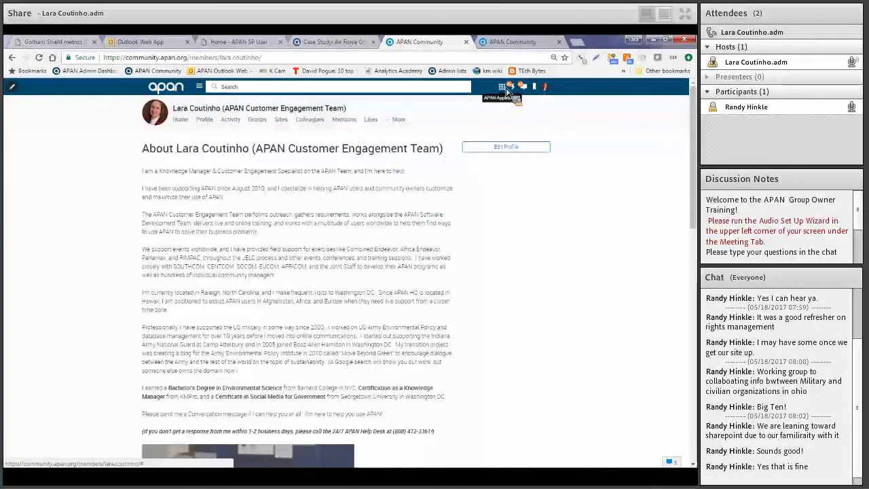
left_click(506, 89)
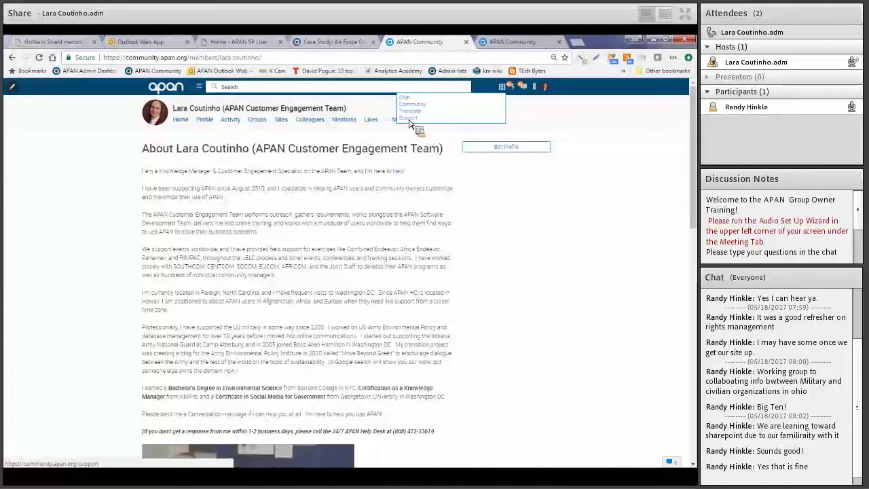
Open the Support Knowledge Base from the APAN Apps list in a new tab
left_click(408, 119)
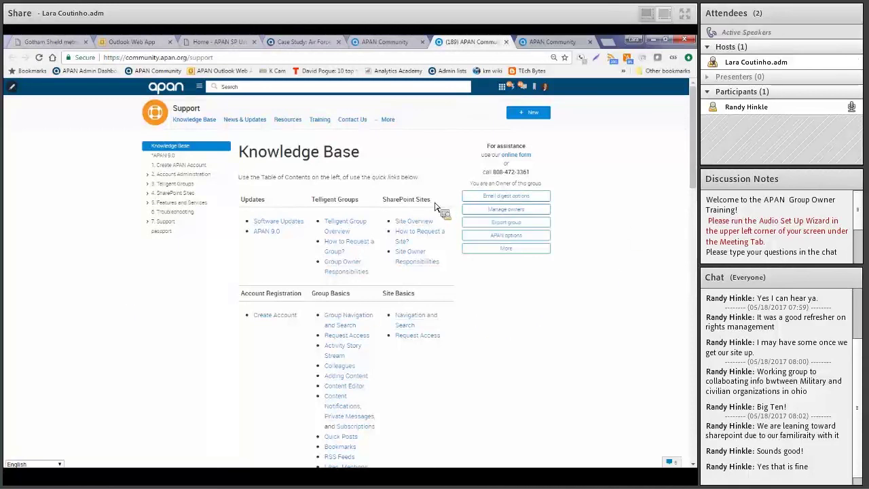
left_click_drag(438, 201, 249, 199)
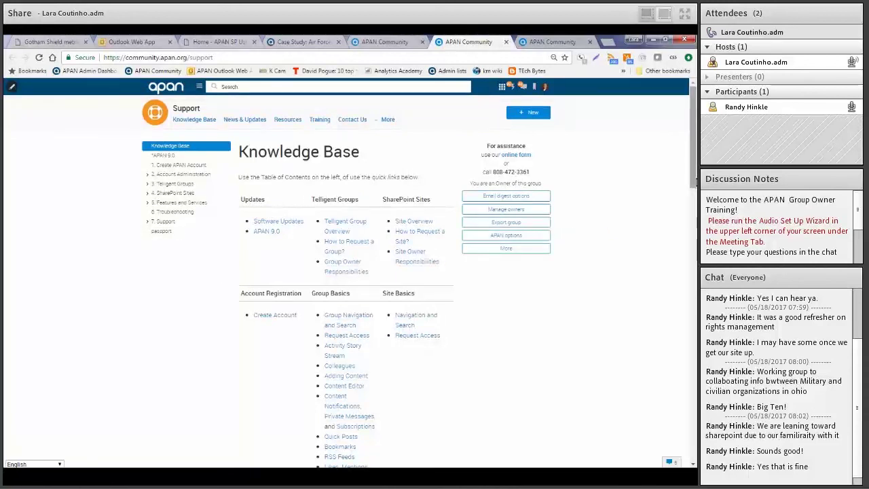
left_click_drag(693, 180, 694, 207)
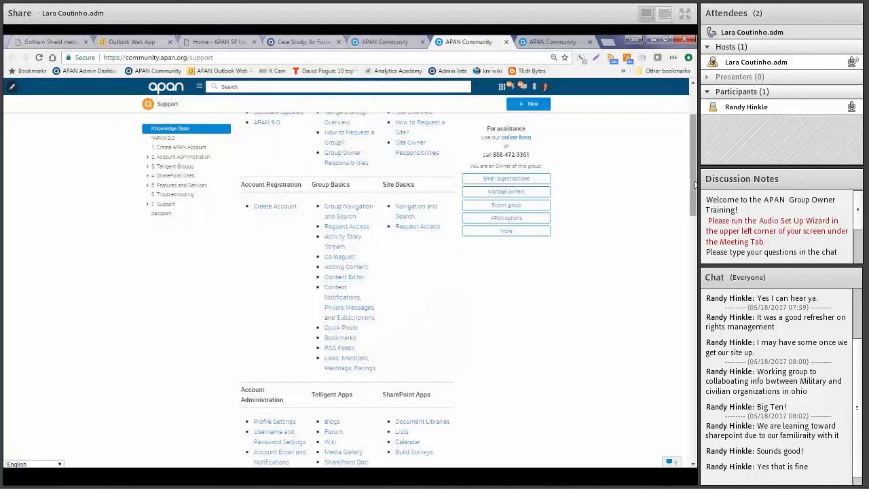
left_click_drag(693, 182, 693, 262)
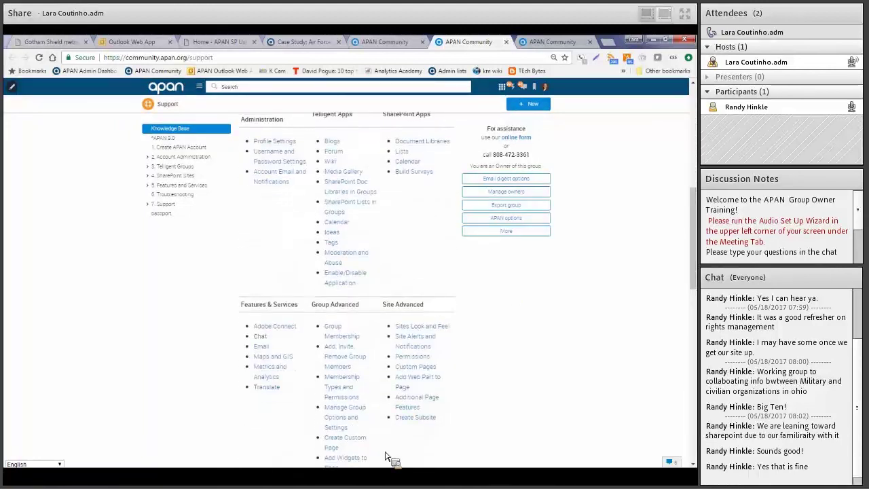
left_click_drag(695, 262, 696, 107)
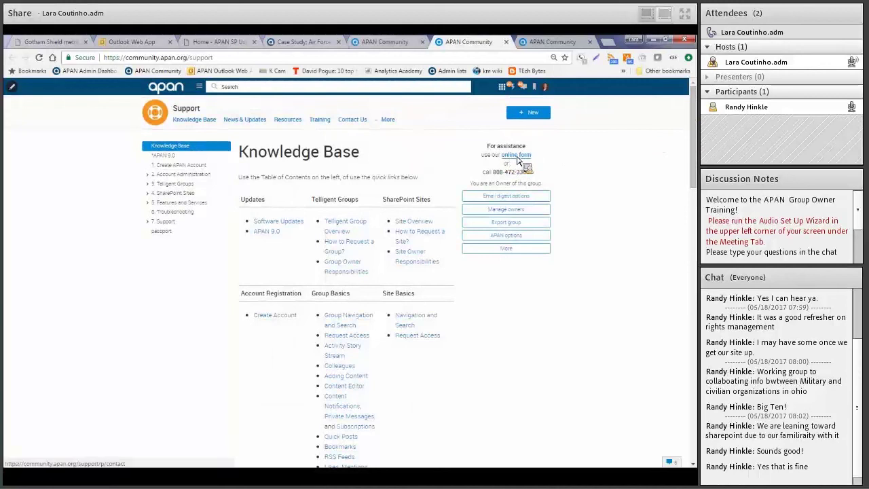
left_click_drag(492, 173, 540, 176)
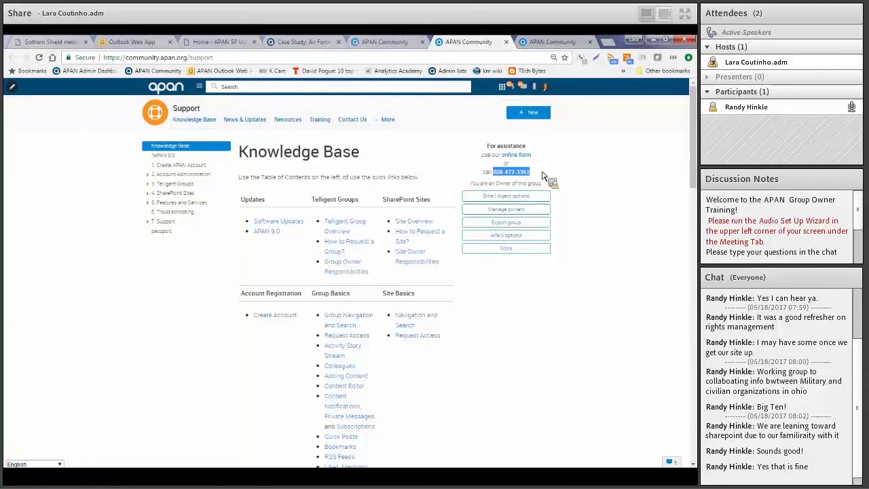
left_click(543, 176)
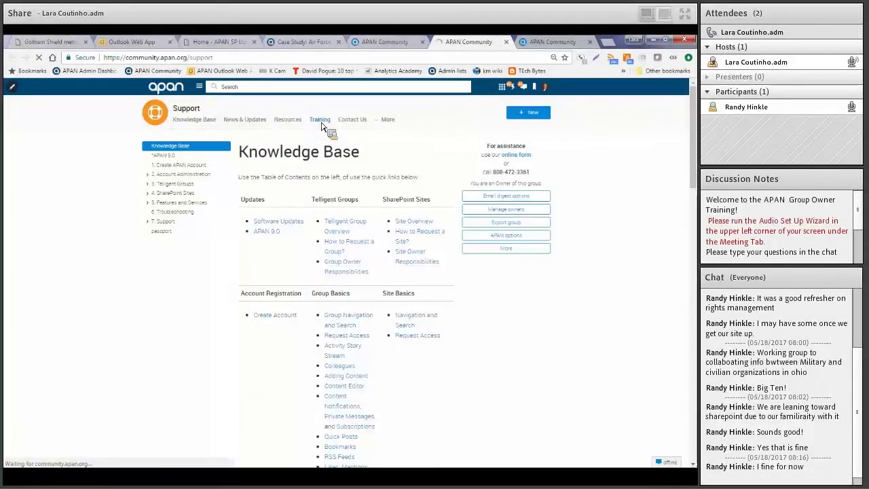
Go to Support Training and open the Working Group Demo Group under Demo & User Communities
left_click(320, 122)
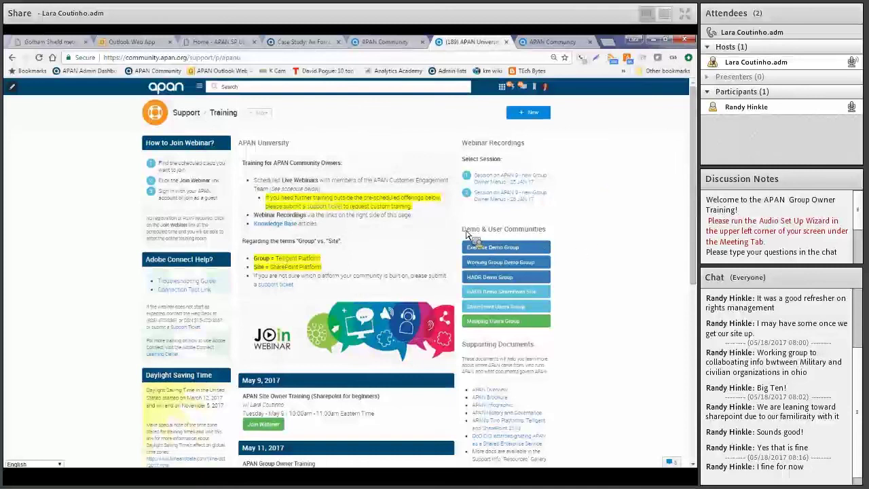
left_click_drag(477, 232, 560, 235)
left_click(566, 234)
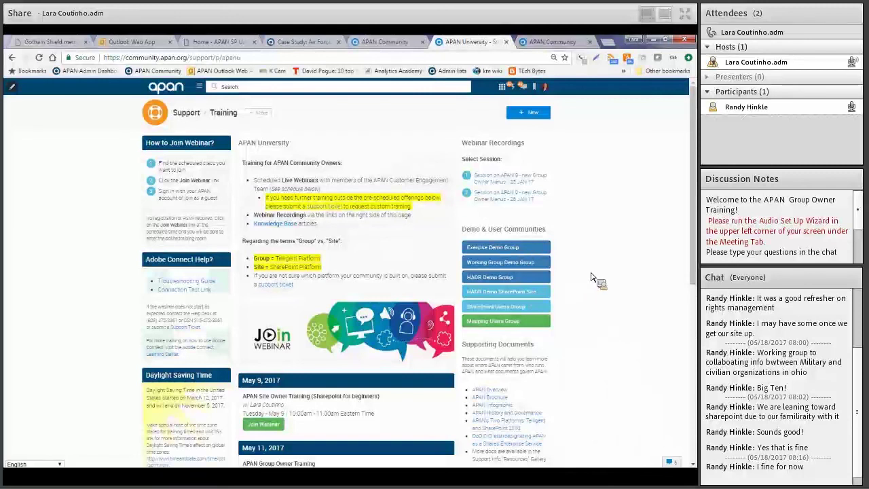
left_click(535, 267)
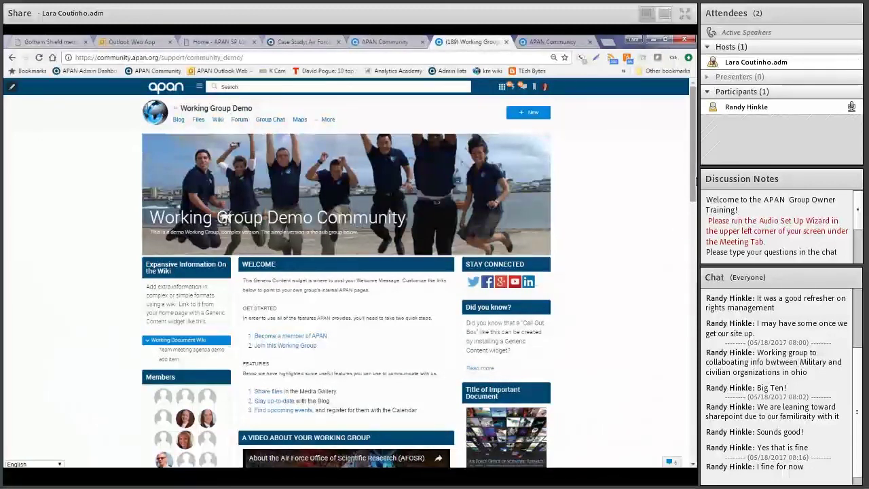
Scroll down the Working Group Demo page and highlight the Group Administration heading
scroll(696, 181, "down", 1)
scroll(696, 181, "down", 4)
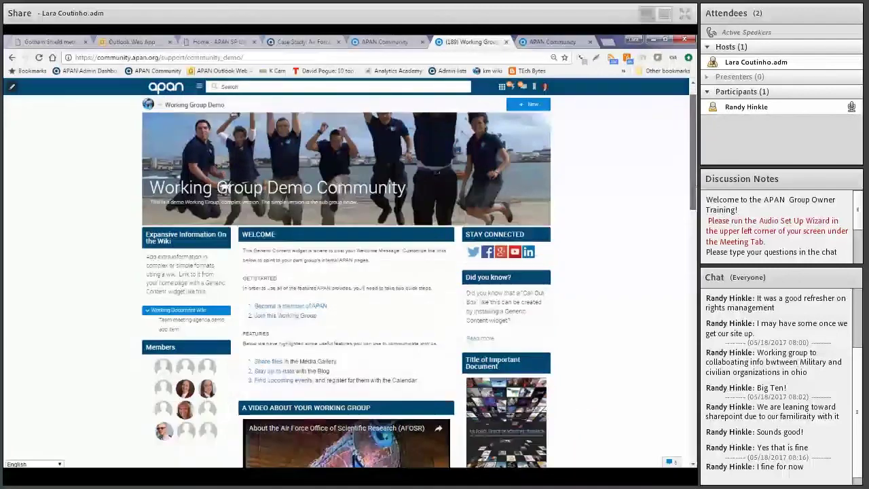
scroll(695, 181, "down", 3)
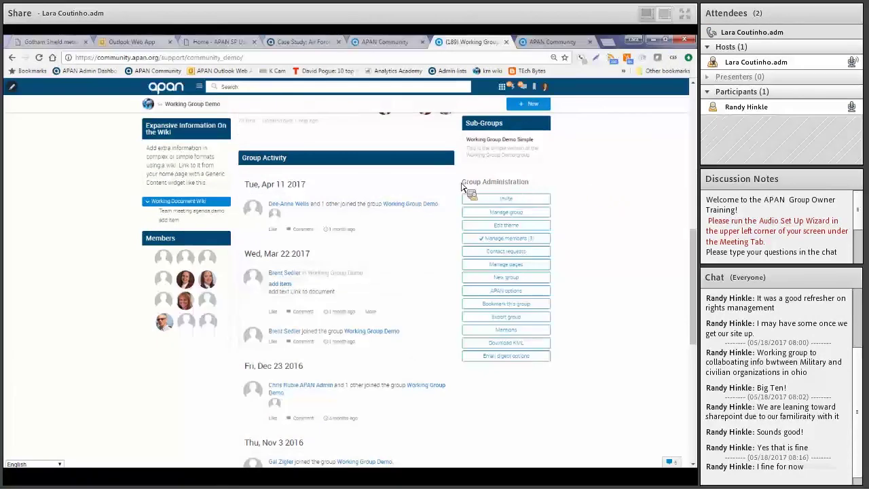
left_click_drag(461, 182, 540, 187)
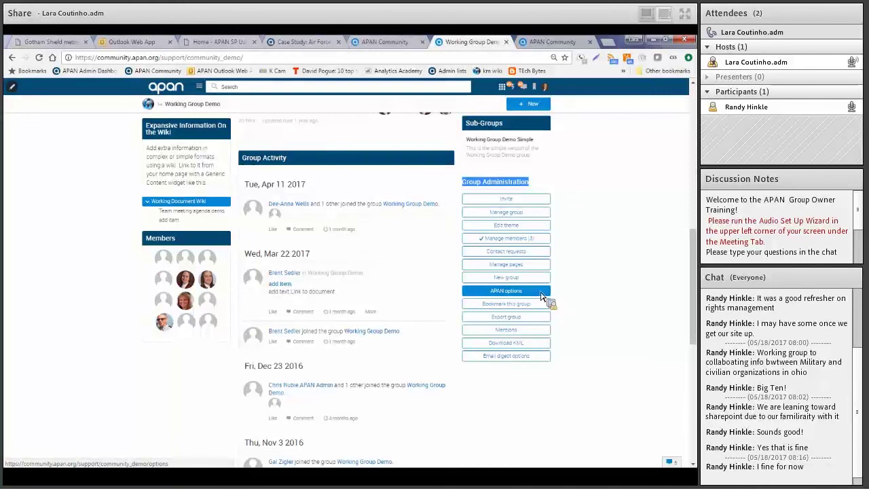
Open the group's APAN options and view its Features, with Chat through SharePoint enabled
left_click(523, 293)
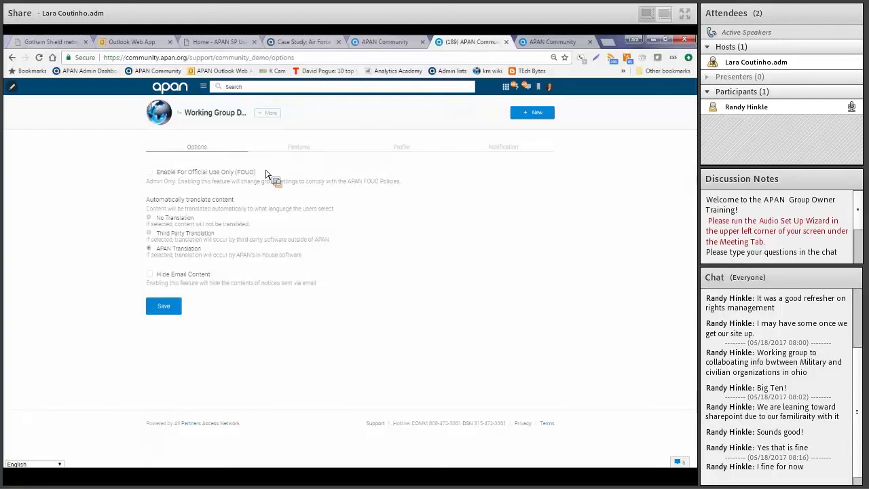
left_click(299, 147)
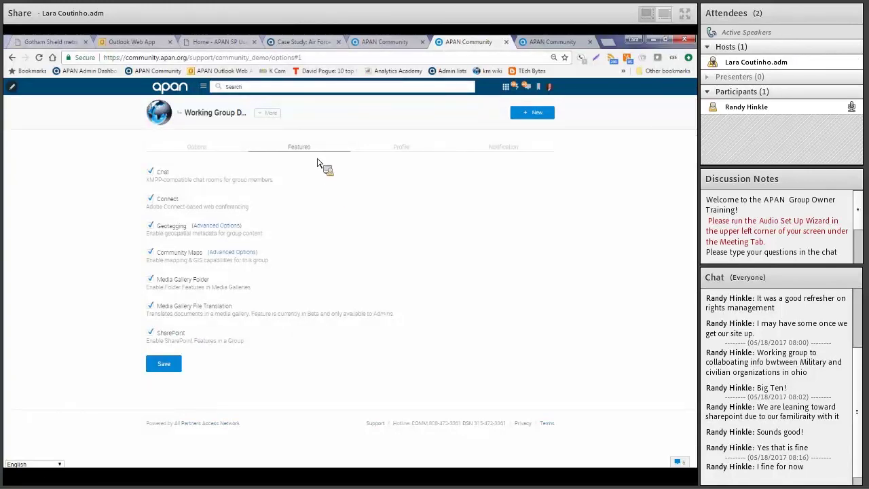
Show the group's Profile settings: Organization APAN Internal, Type Sandbox, Region Global
left_click(397, 152)
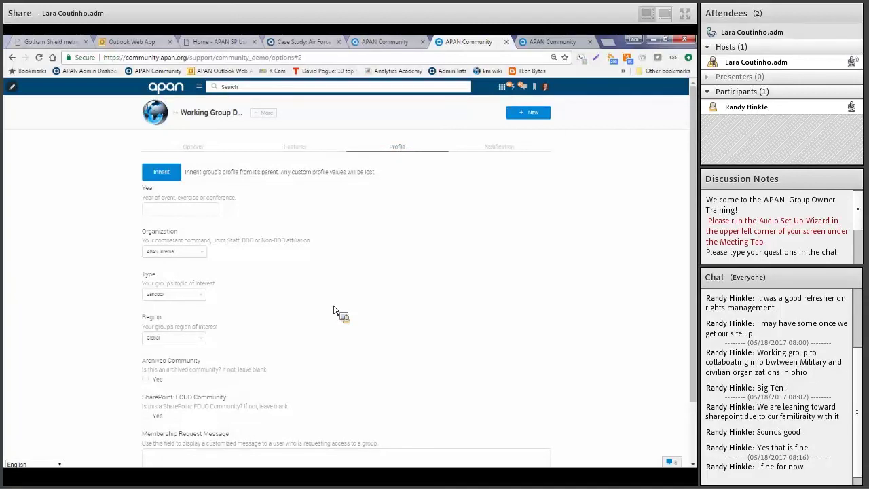
Review the Organization, Type and Region choices, keeping APAN Internal, Sandbox and Global, then view Notification settings
left_click(203, 253)
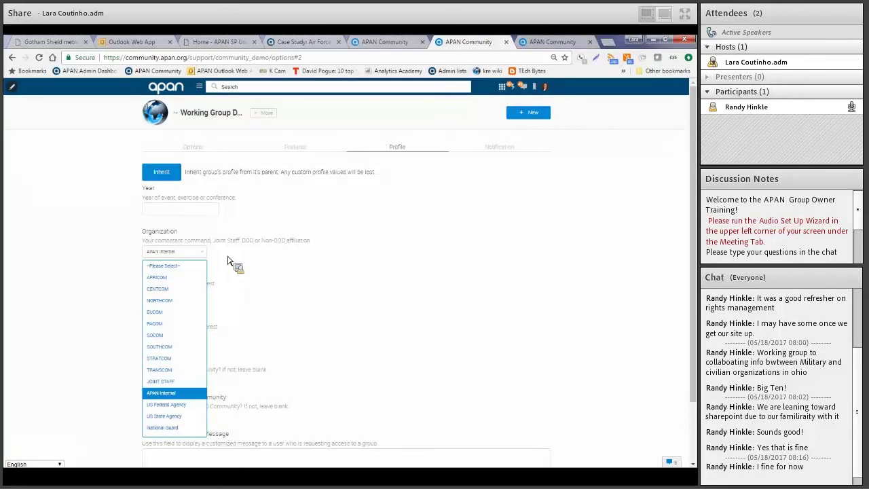
left_click(228, 260)
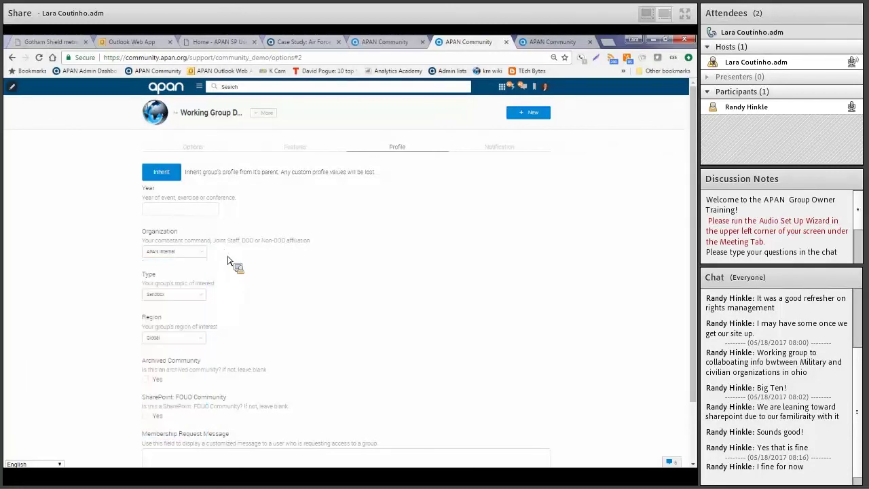
left_click(202, 296)
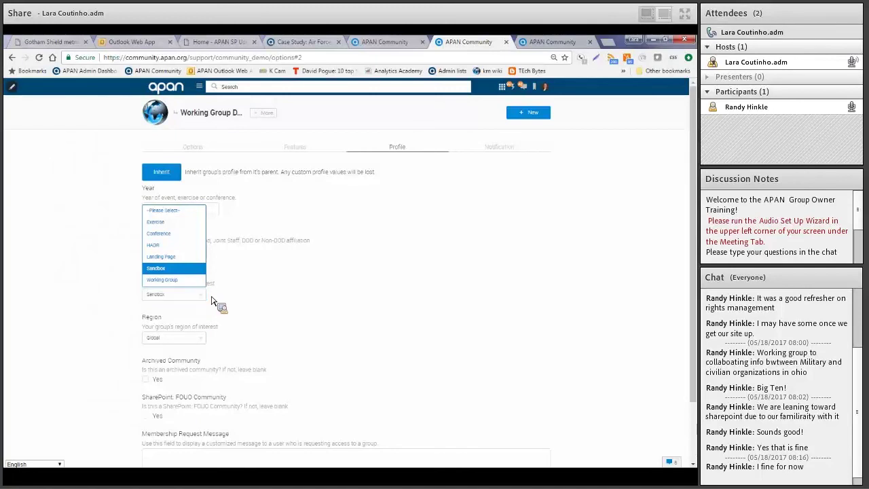
left_click(251, 288)
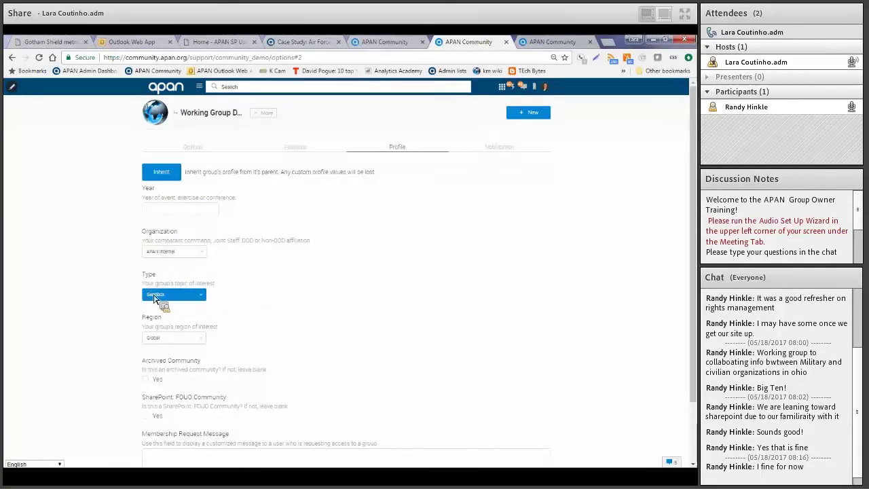
left_click(201, 342)
left_click(286, 321)
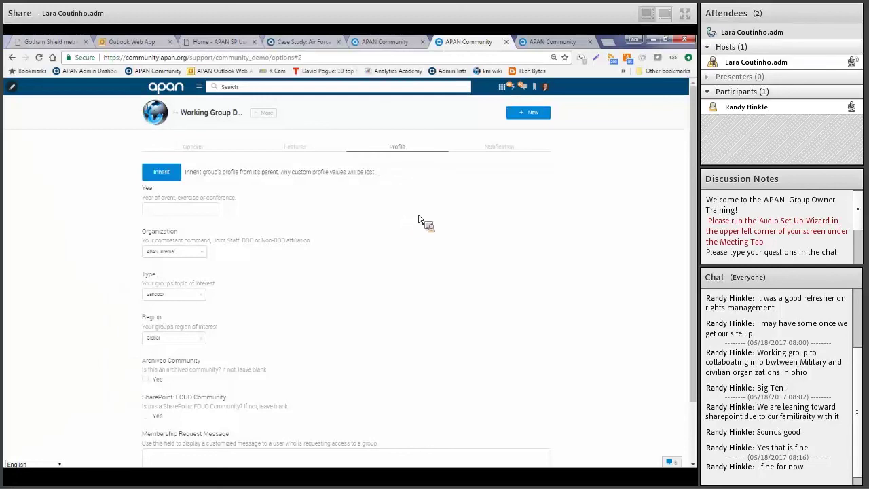
left_click(492, 157)
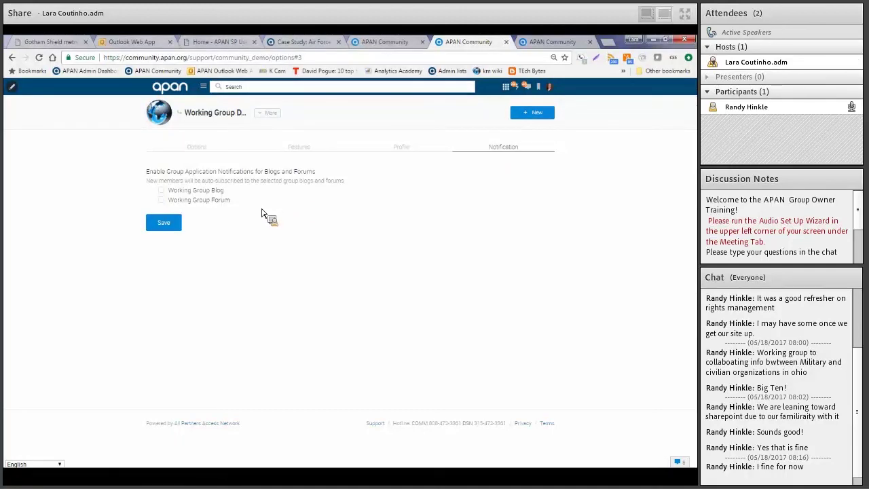
Auto-subscribe new members to Working Group Blog only, leave Working Group Forum unchecked, and return to the group home
left_click(161, 190)
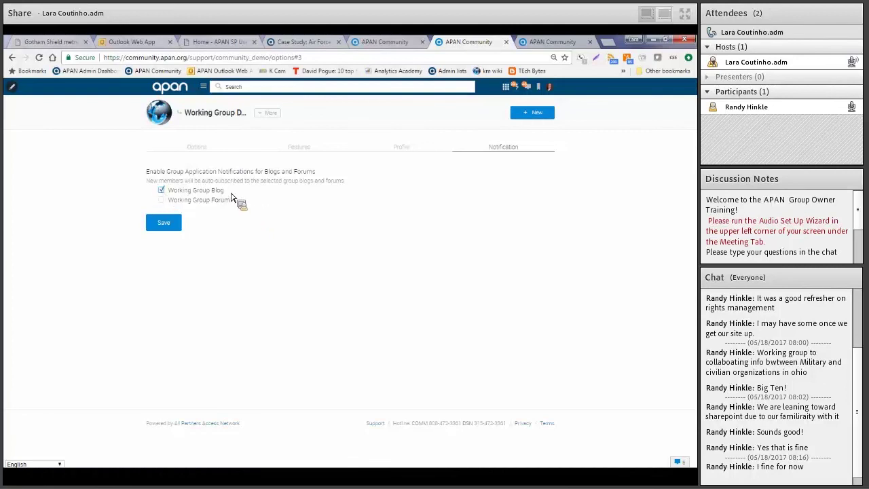
left_click_drag(245, 182, 201, 182)
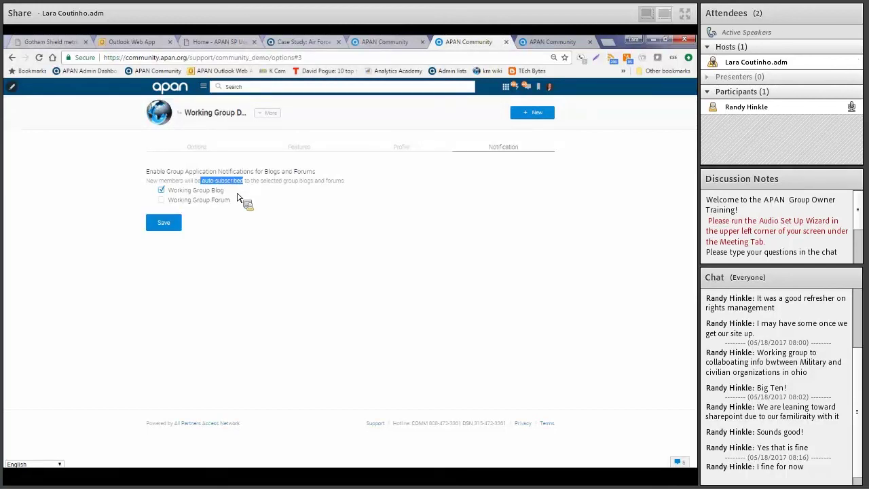
left_click(164, 205)
left_click(161, 200)
left_click(161, 201)
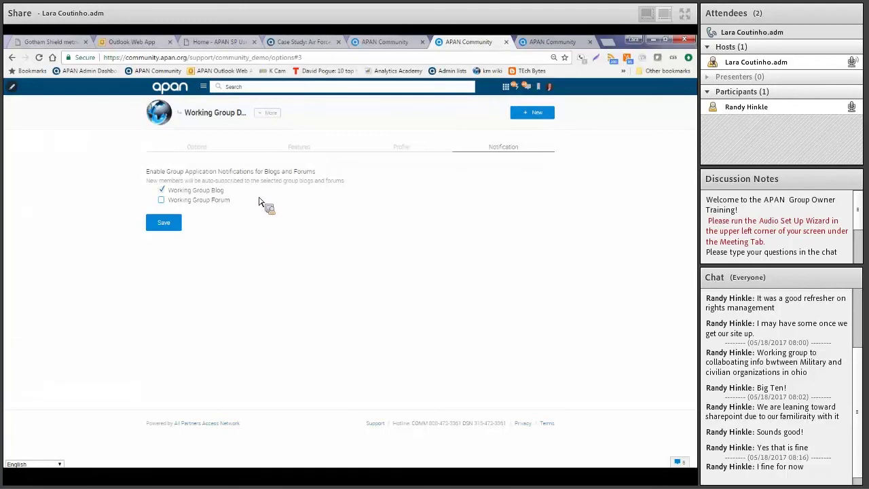
left_click(220, 119)
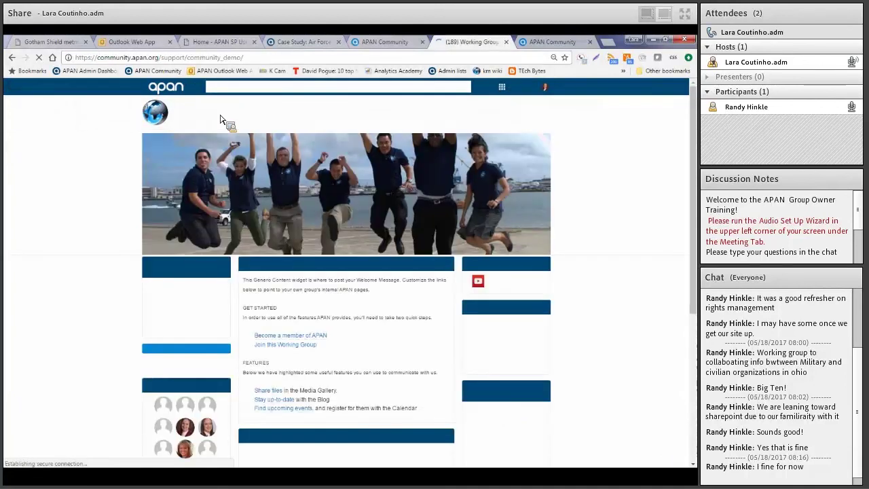
Scroll down the Working Group Demo page, then back up to its banner and Welcome panel
scroll(649, 337, "down", 2)
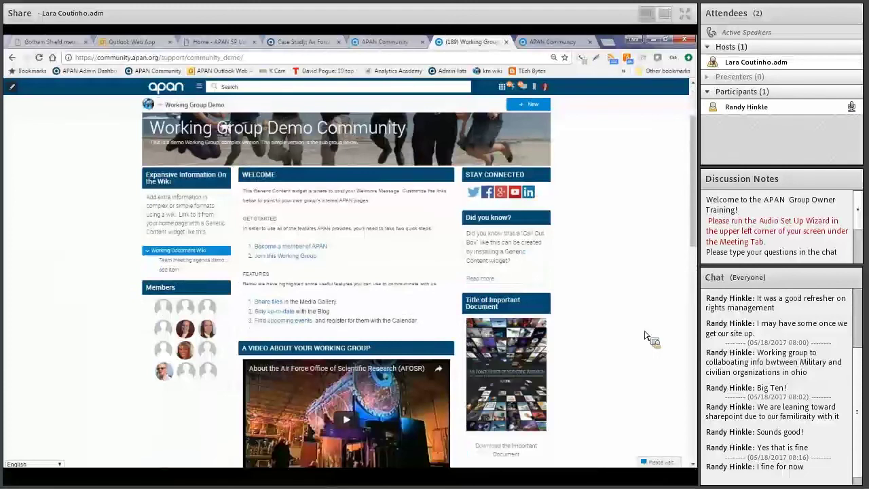
scroll(643, 337, "down", 8)
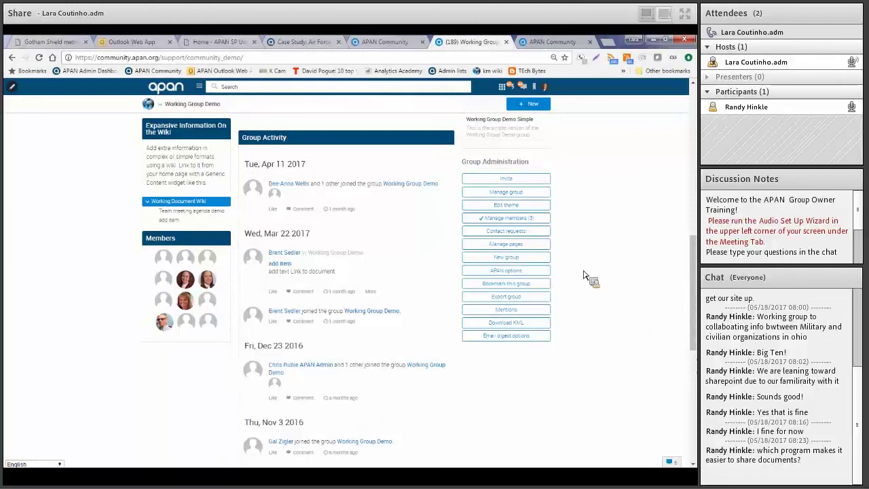
scroll(585, 275, "up", 2)
scroll(585, 275, "up", 4)
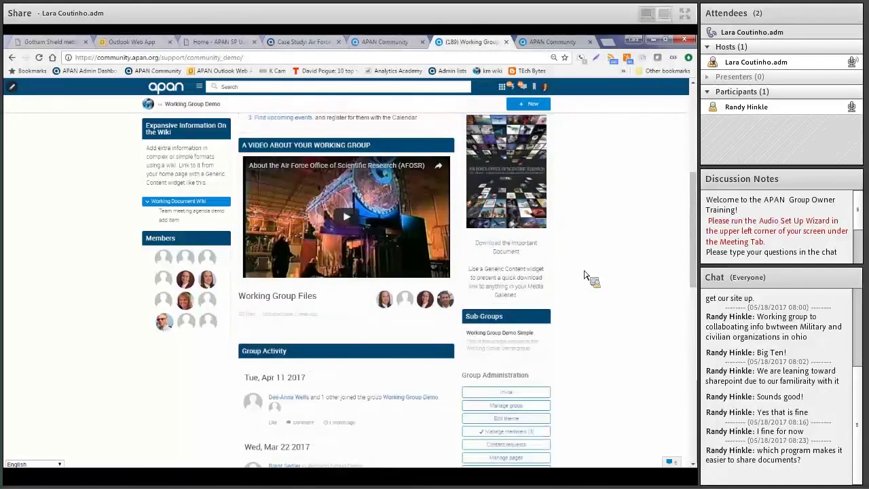
scroll(592, 274, "up", 2)
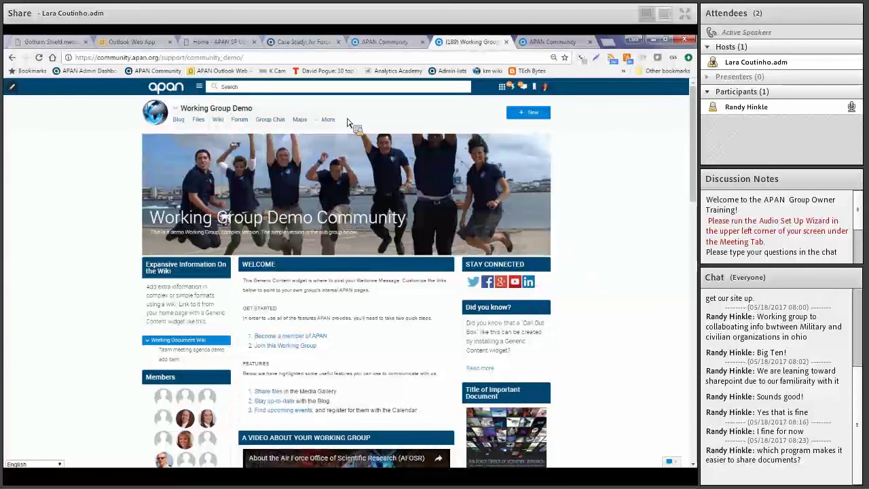
Open the empty Example Document Library from the group's More > SharePoint libraries
left_click(326, 121)
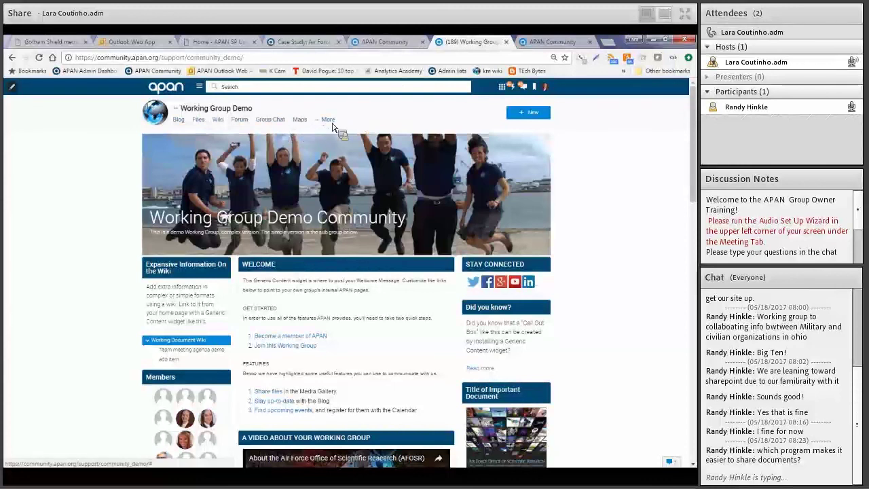
mouse_move(332, 124)
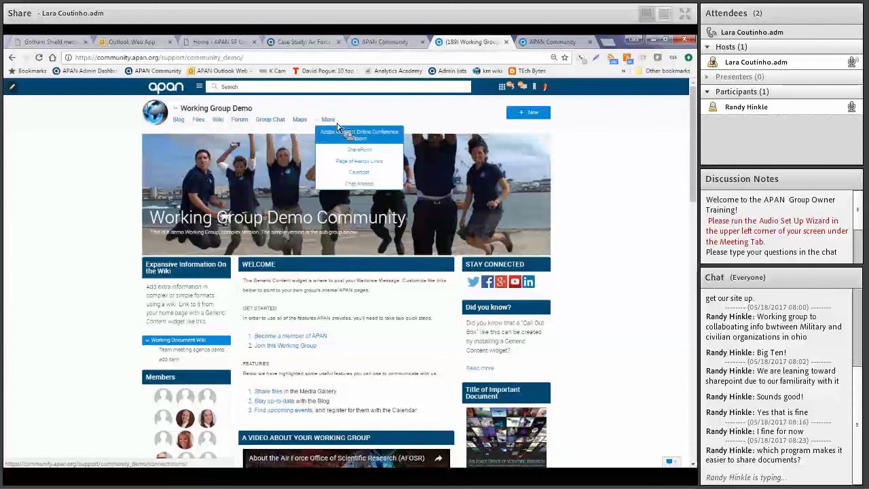
left_click(364, 153)
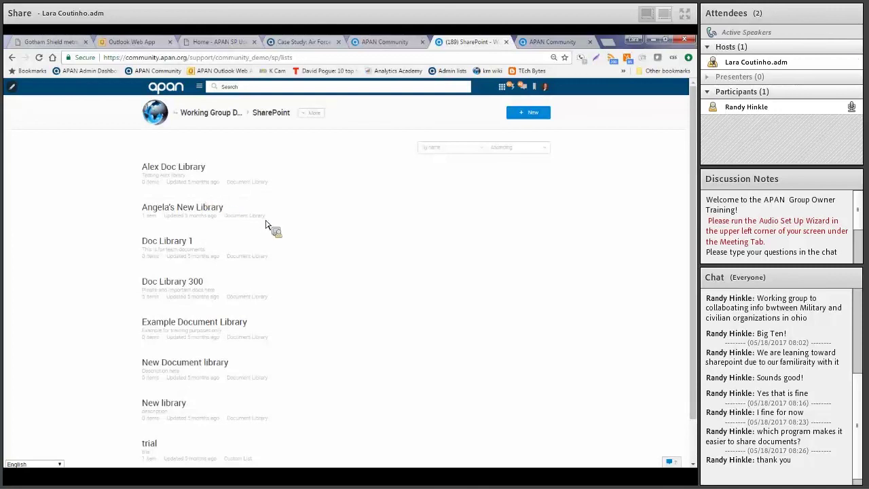
left_click(229, 323)
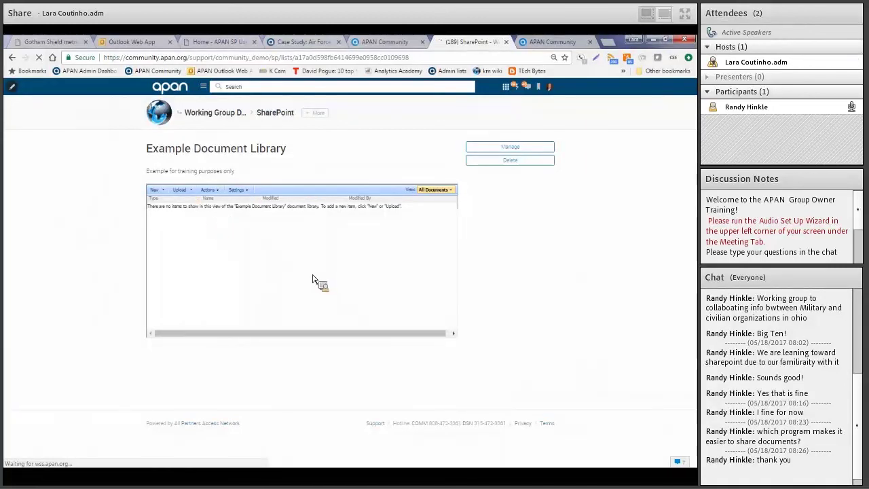
Browse the library's New, Actions and Settings menus, then go back to the Working Group Demo home page
left_click(167, 191)
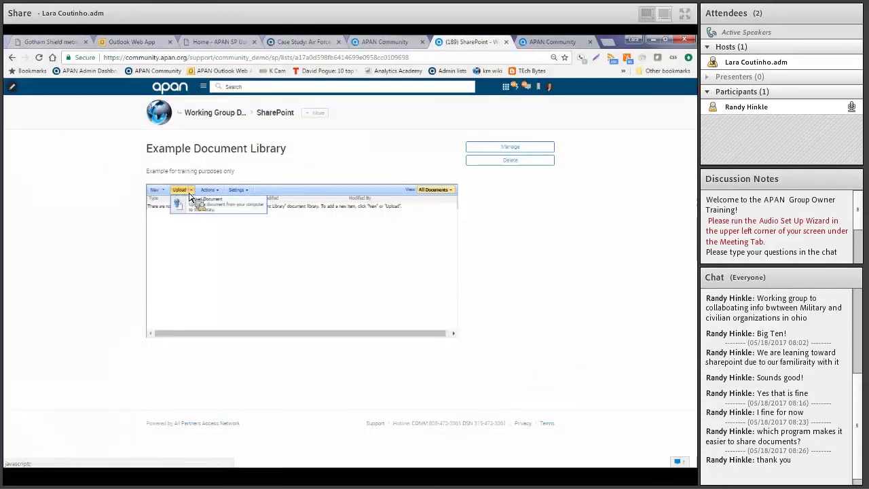
left_click(209, 190)
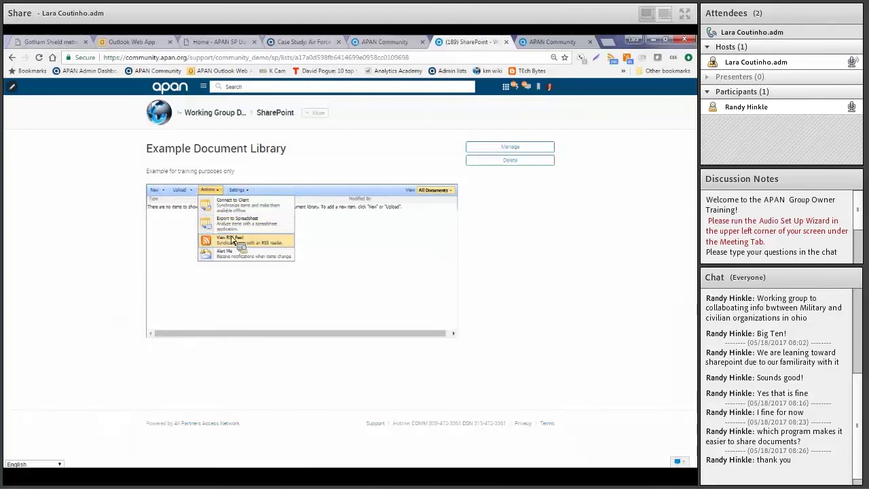
left_click(239, 190)
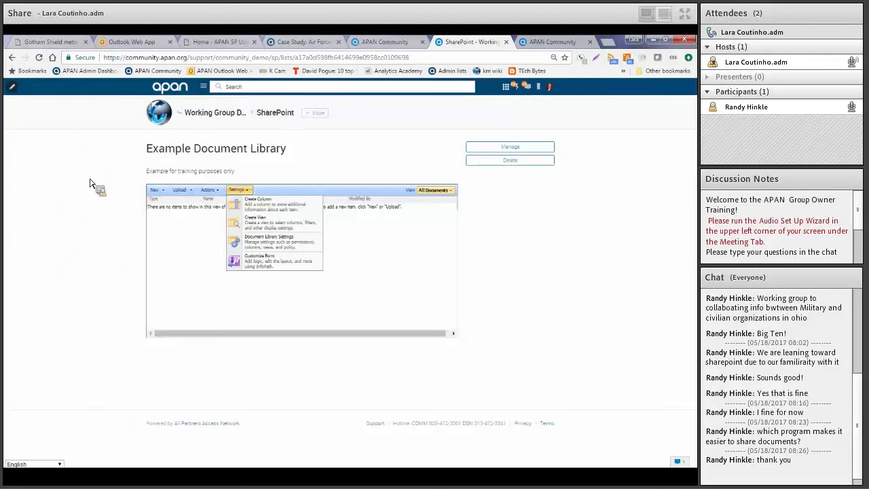
left_click(214, 114)
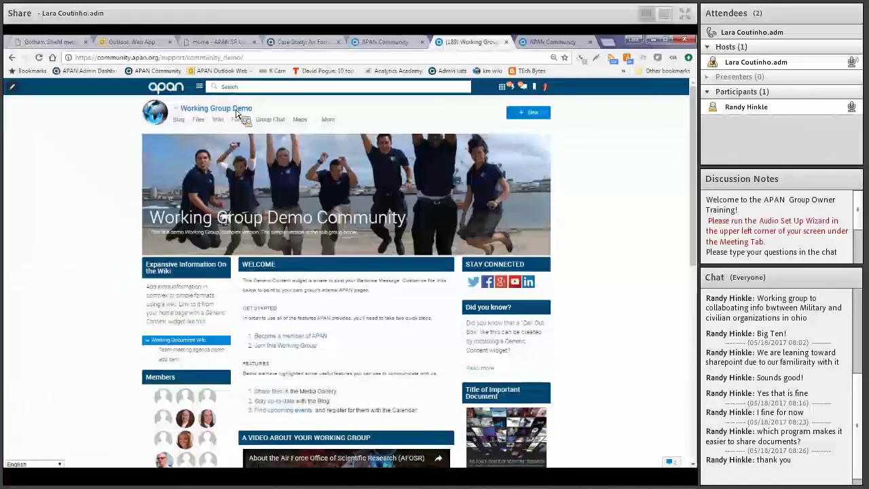
left_click(200, 125)
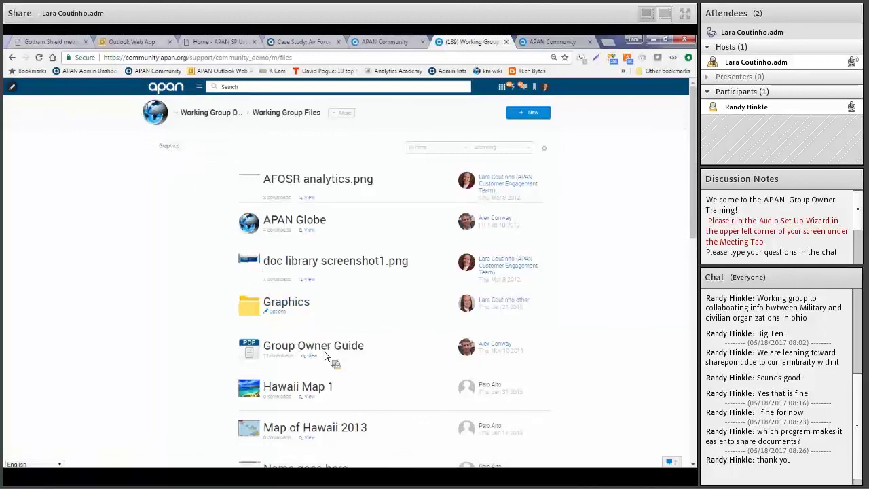
scroll(311, 415, "down", 5)
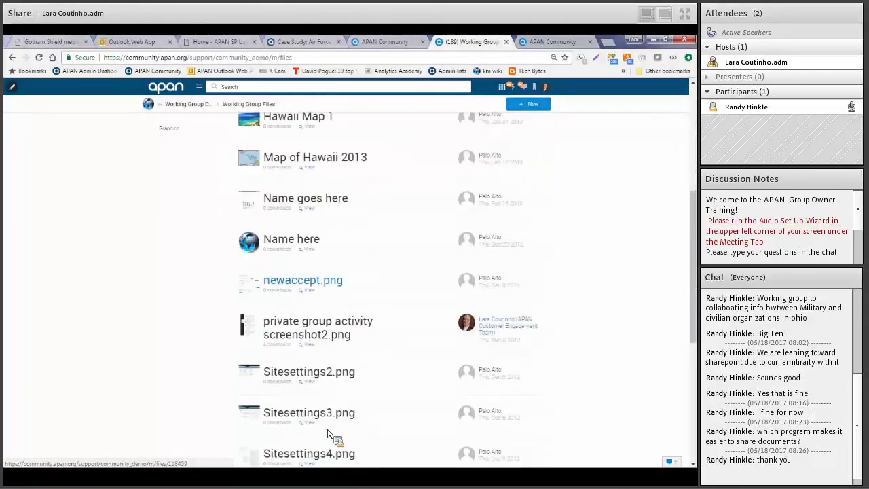
scroll(328, 435, "down", 2)
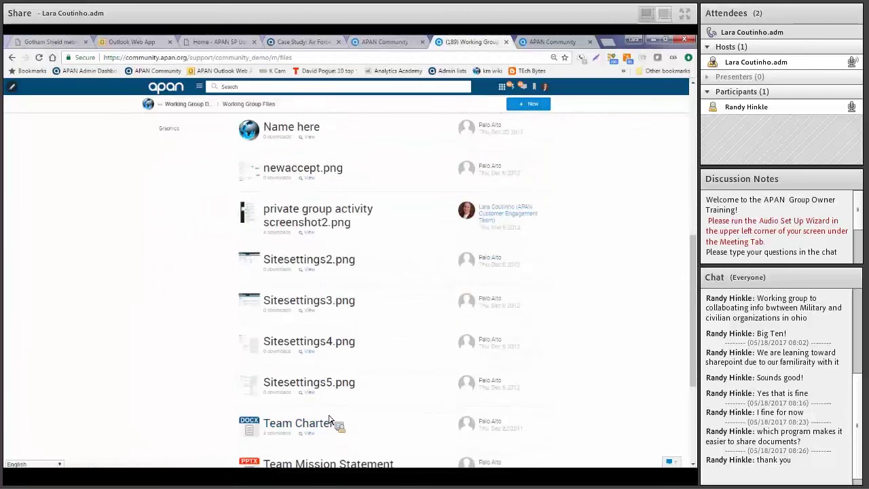
scroll(329, 419, "up", 7)
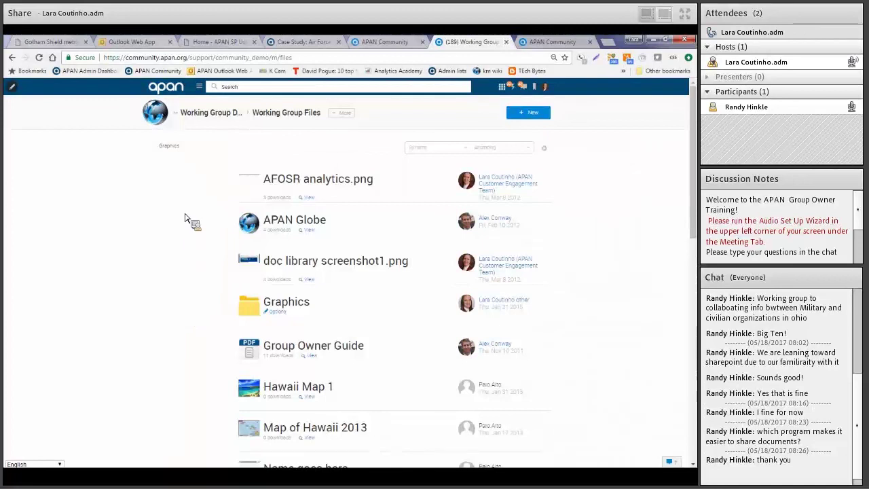
left_click(216, 120)
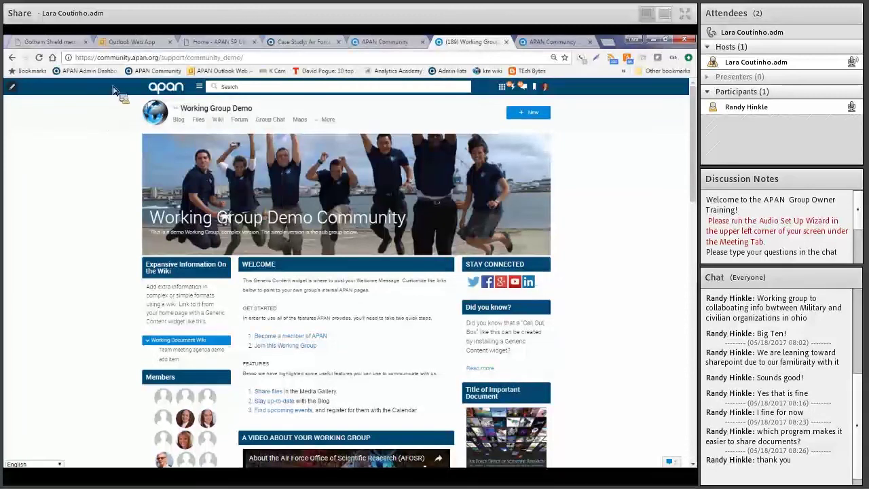
Open Group Options via the pencil icon's Manage Group menu and scroll through its settings
left_click(14, 88)
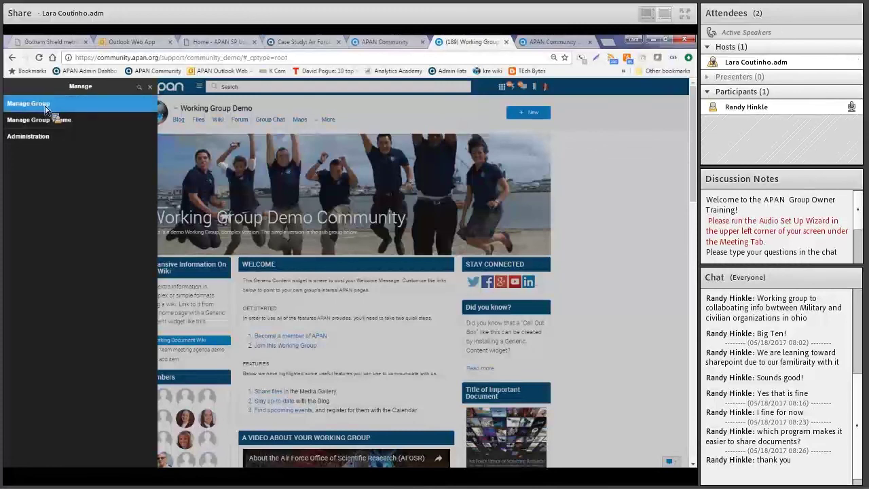
left_click(29, 105)
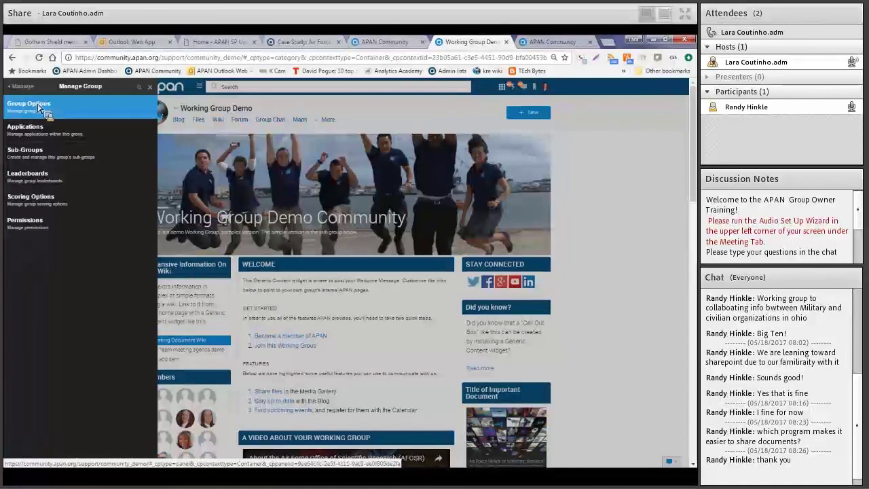
left_click(44, 110)
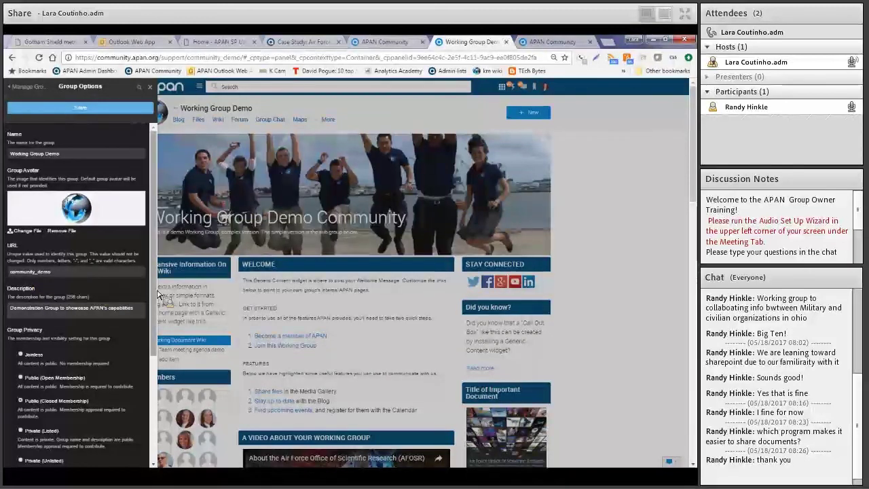
scroll(122, 306, "down", 3)
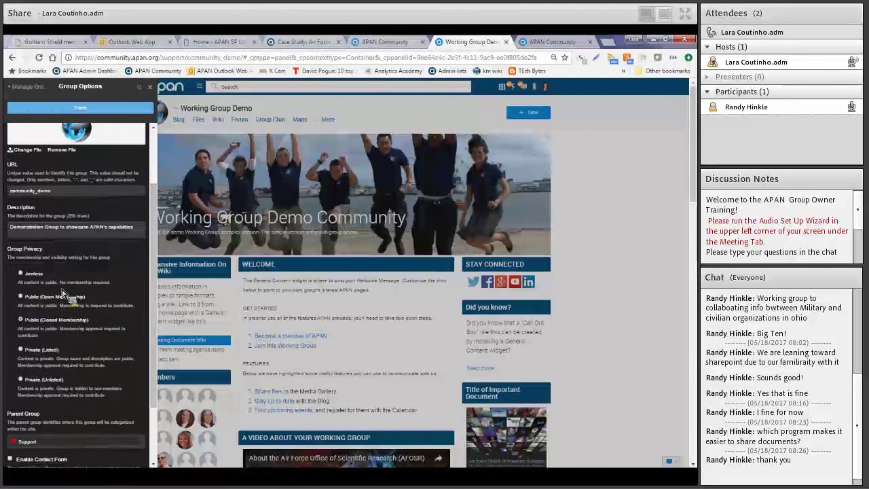
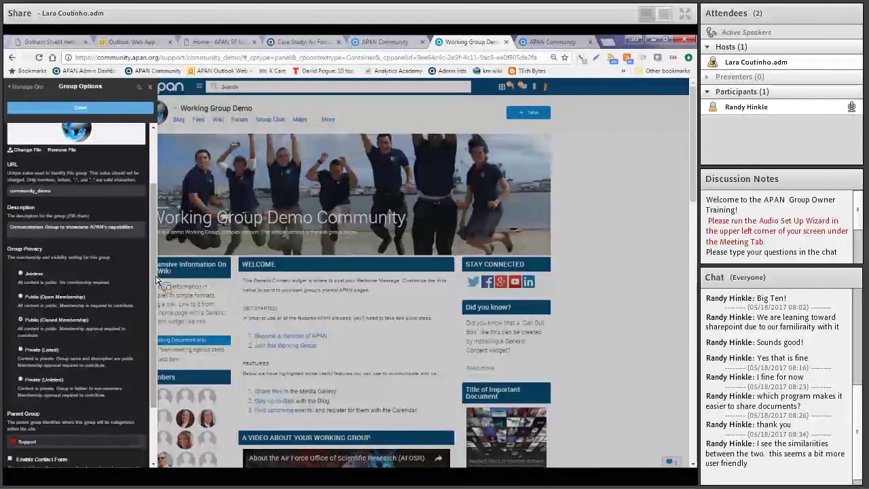
Leave Group Options and return to the Manage Group list of settings sections
left_click_drag(156, 279, 154, 201)
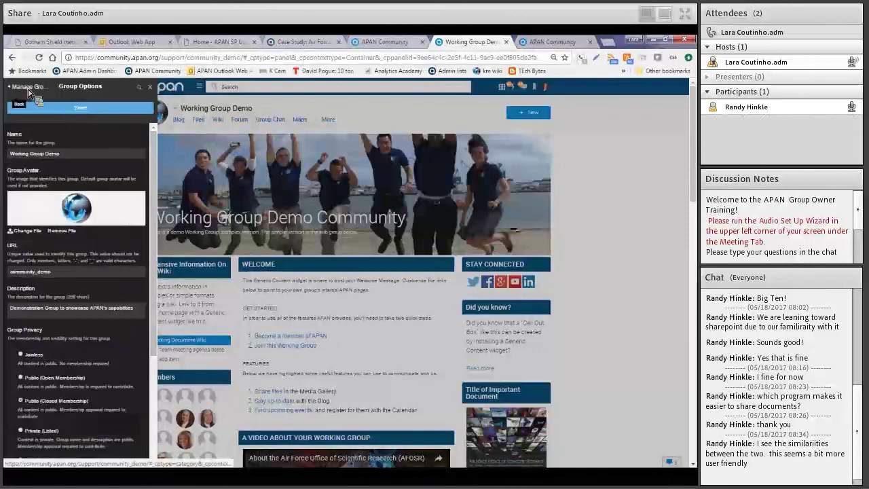
left_click(29, 93)
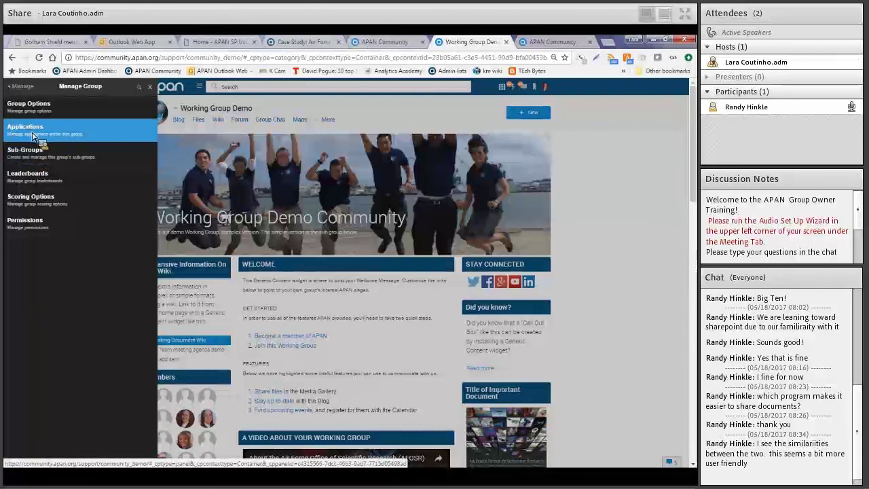
Review the enabled Blog, Calendar, Files, Forum and Wiki applications, then head back to Manage Group
left_click(32, 136)
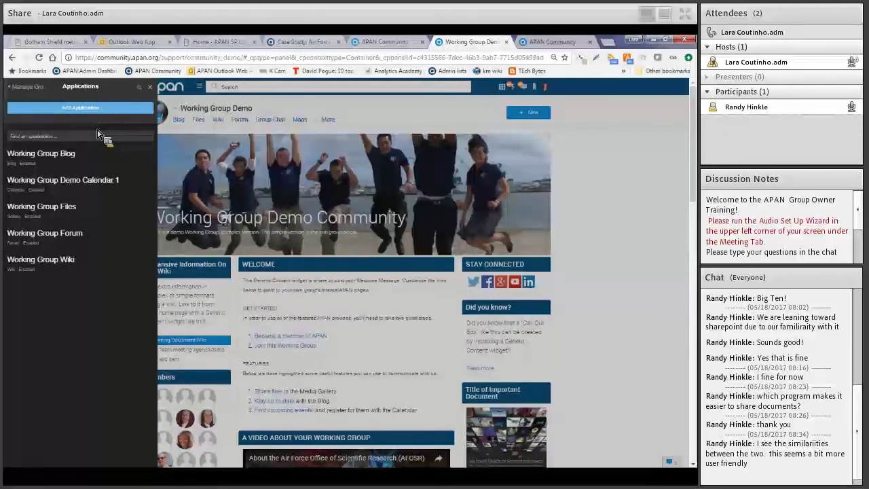
left_click(32, 87)
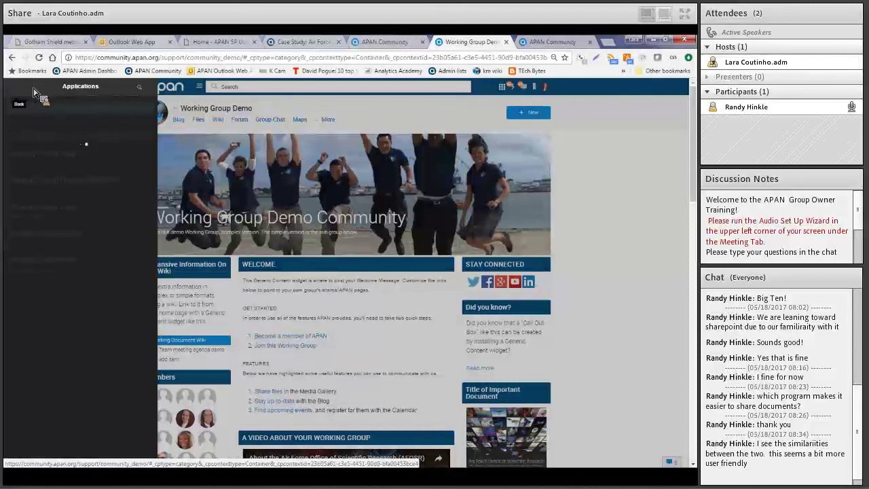
Review the group's Permissions roles, then back out through Manage Group to the top-level Manage list
left_click(33, 91)
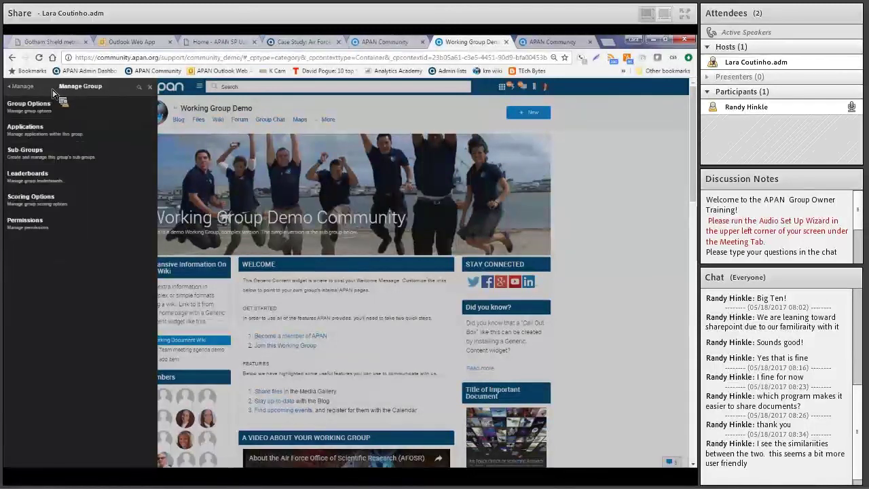
left_click(29, 227)
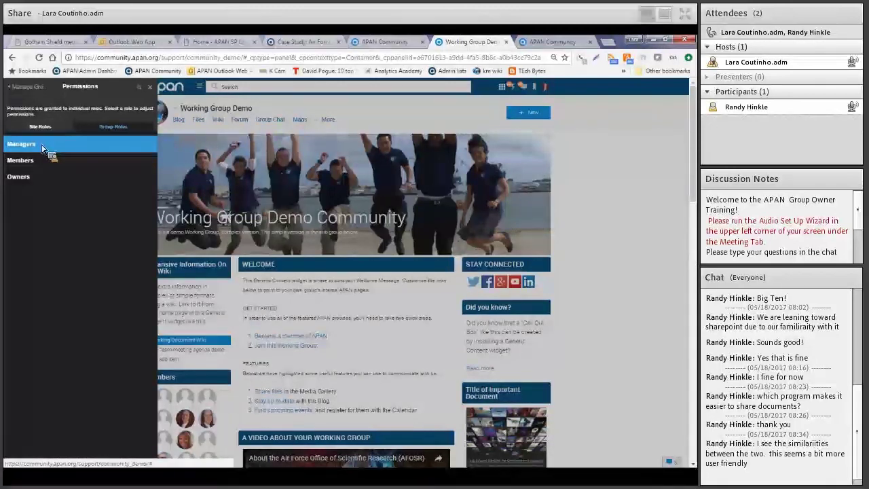
left_click(29, 89)
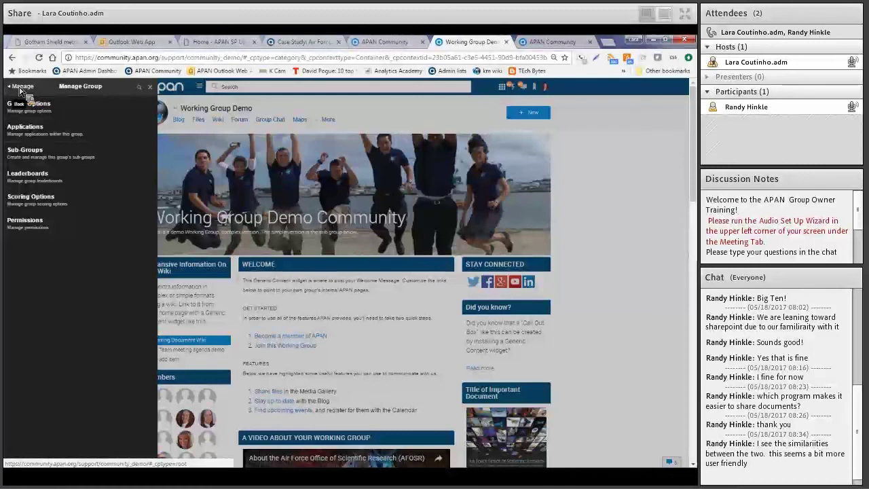
left_click(21, 88)
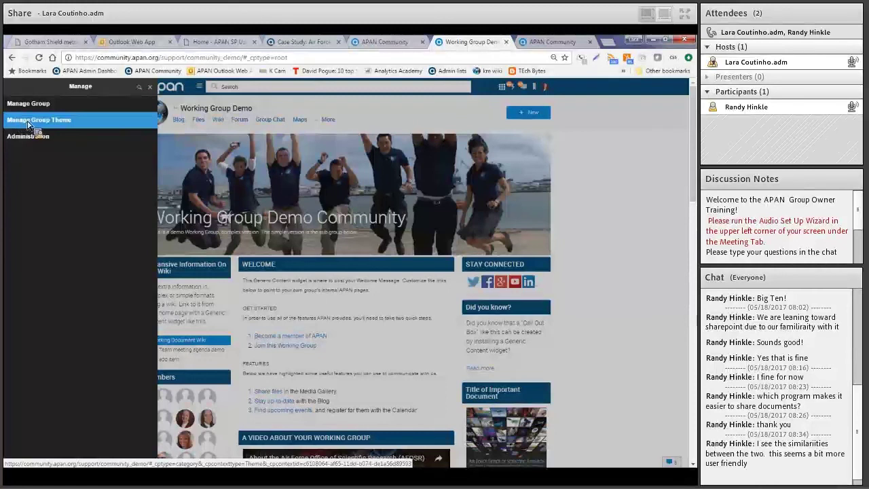
Show the Manage Group Theme options, from Edit this Page to Preview Staged Changes
left_click(29, 122)
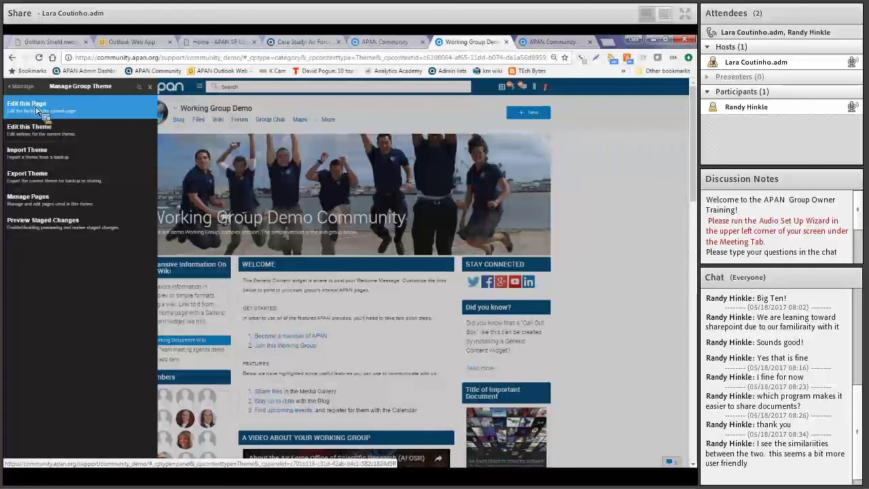
Put the Working Group Demo home page into edit mode and scroll through the Widgets catalogue
left_click(22, 109)
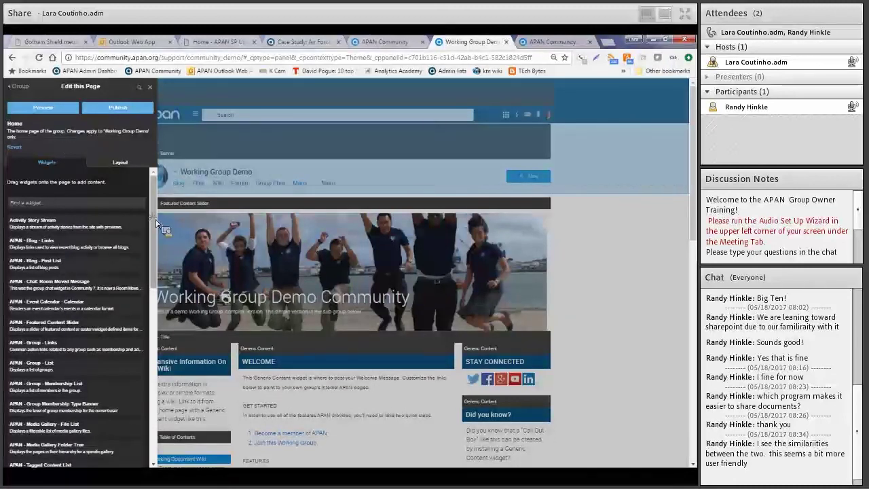
scroll(157, 227, "down", 3)
scroll(160, 231, "down", 10)
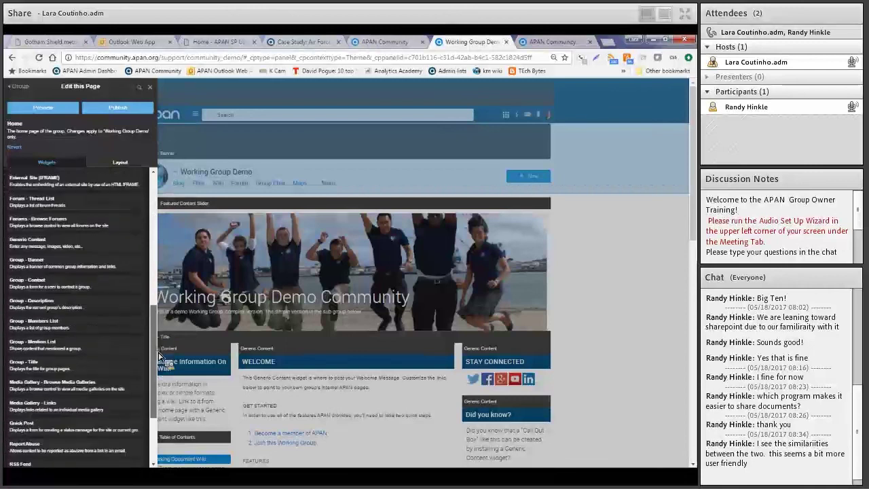
scroll(160, 358, "up", 13)
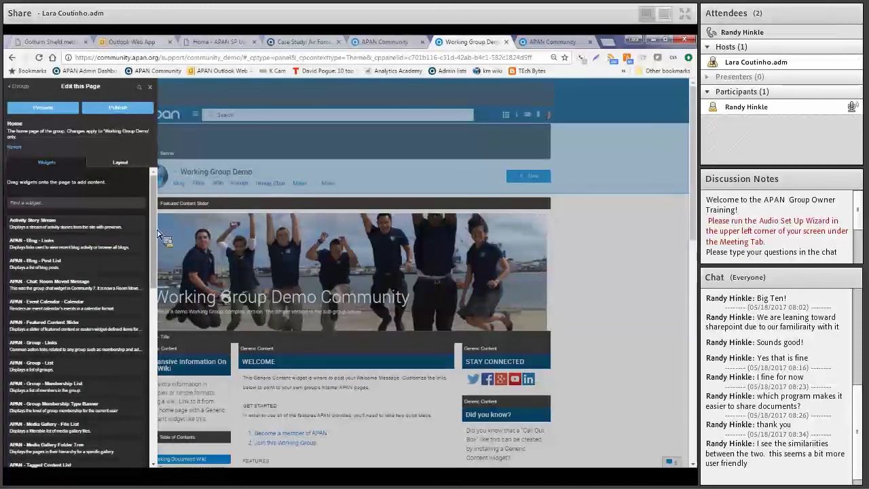
Try another column layout on the home page, then restore the three-column layout and return to Widgets
left_click(110, 163)
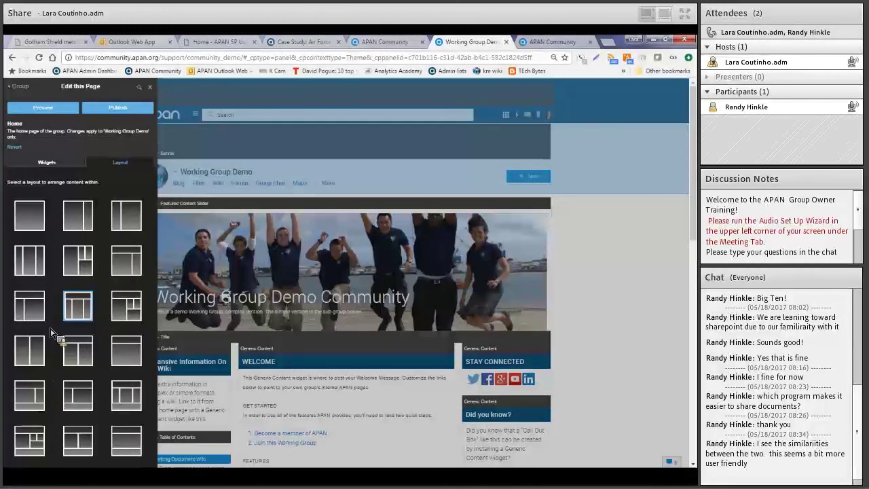
left_click(30, 306)
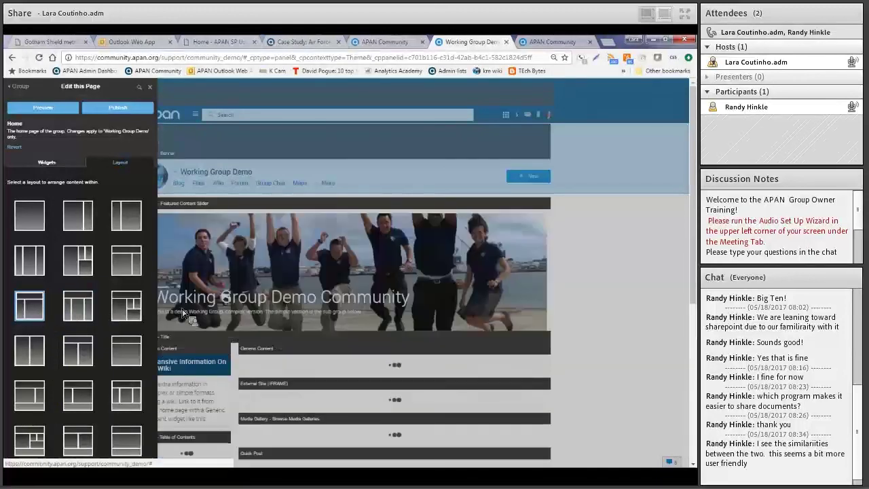
left_click(635, 266)
scroll(633, 274, "down", 3)
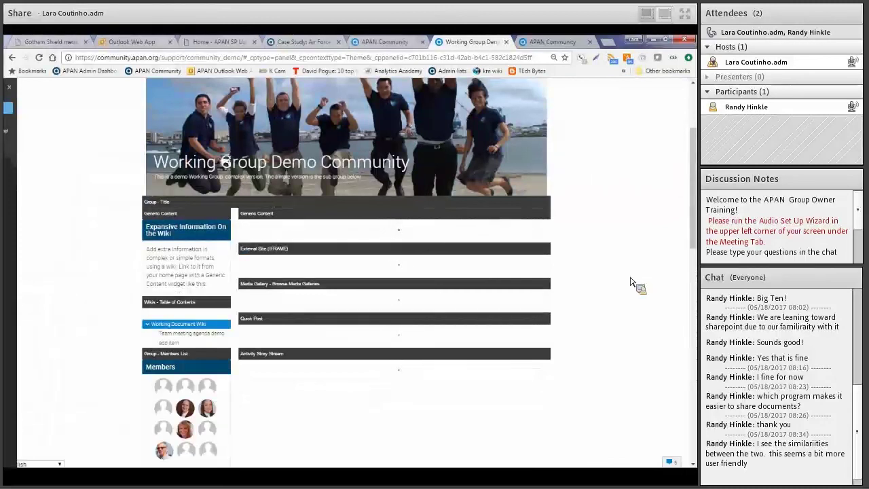
scroll(630, 281, "down", 3)
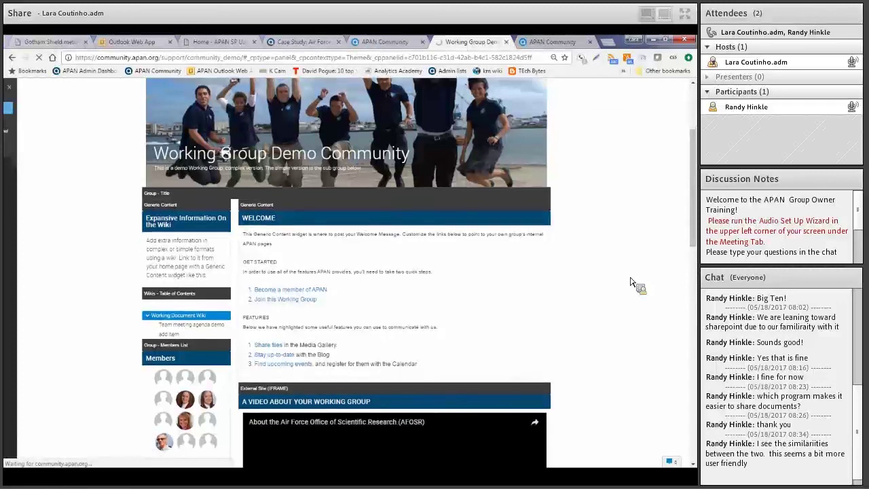
scroll(630, 282, "up", 5)
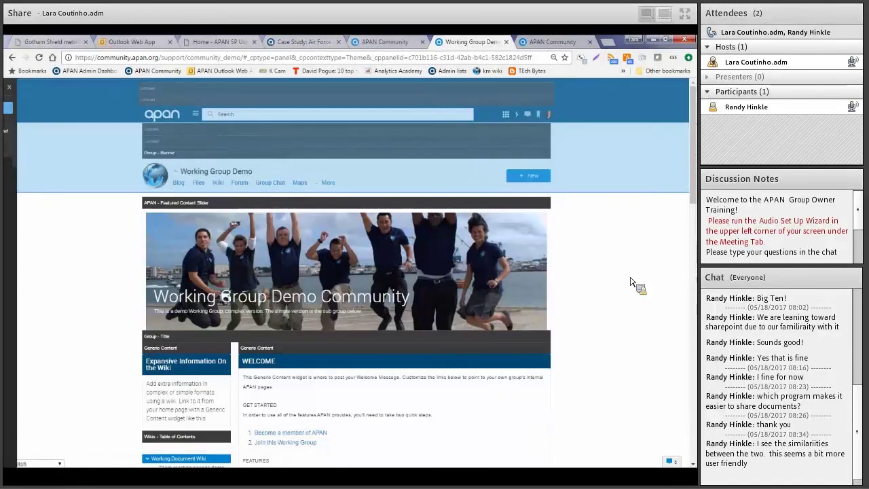
mouse_move(14, 255)
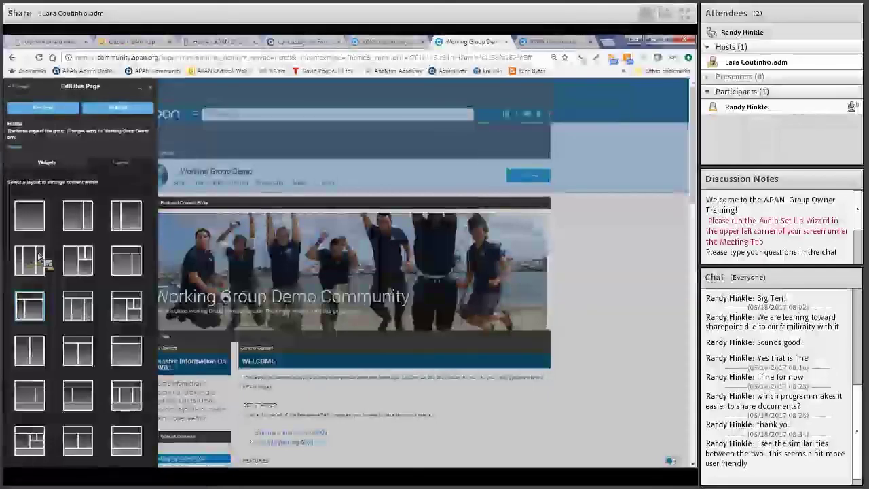
left_click(77, 316)
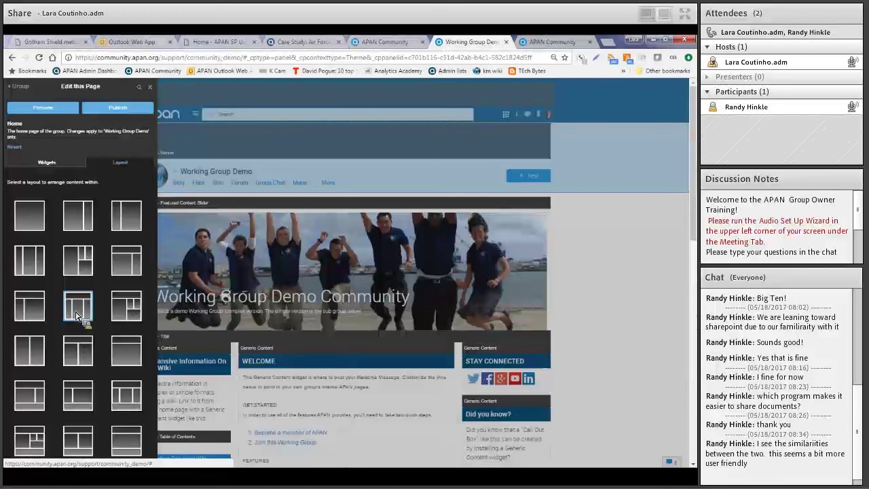
left_click(61, 163)
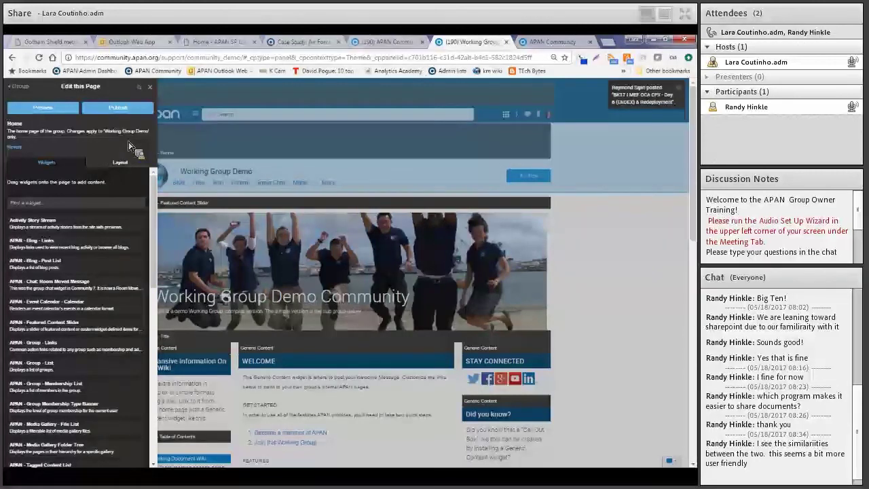
Close the page-editing panel and scroll down to the Welcome and working-group video widgets
left_click(150, 91)
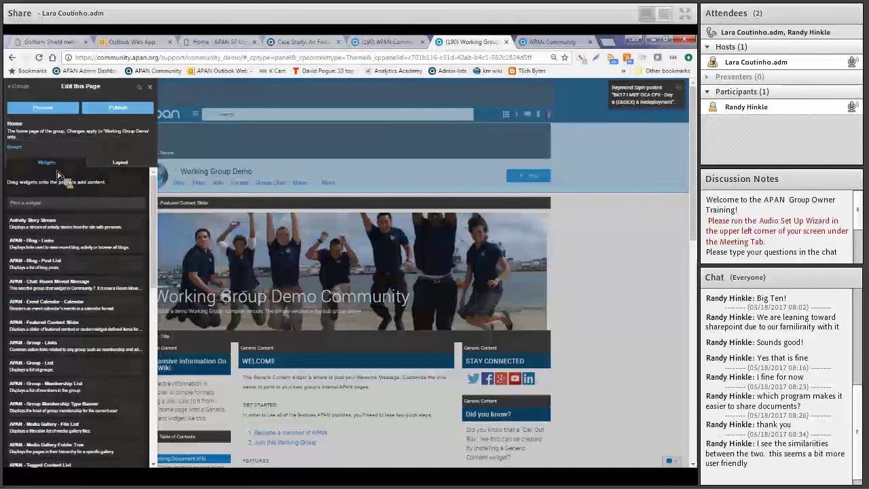
scroll(655, 327, "down", 2)
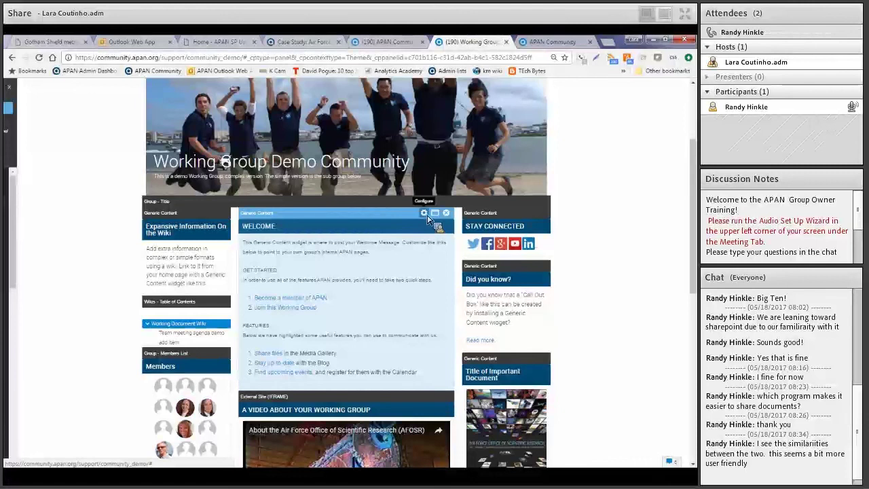
left_click(427, 216)
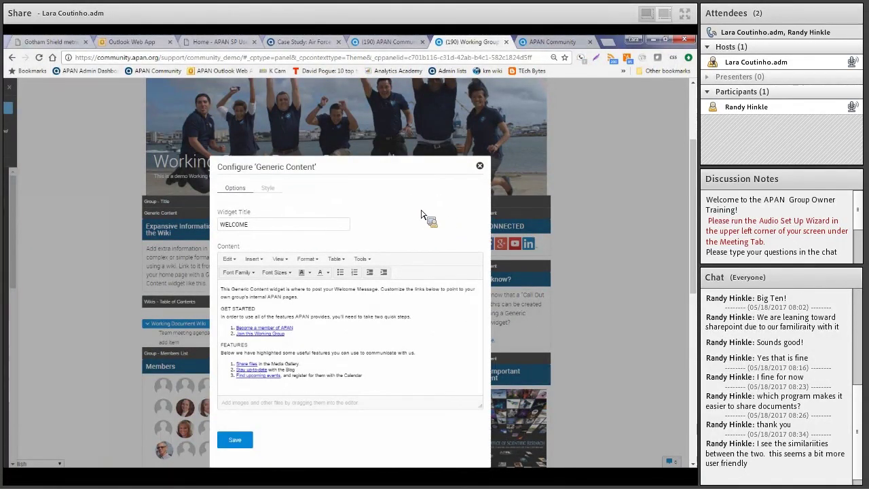
left_click(245, 224)
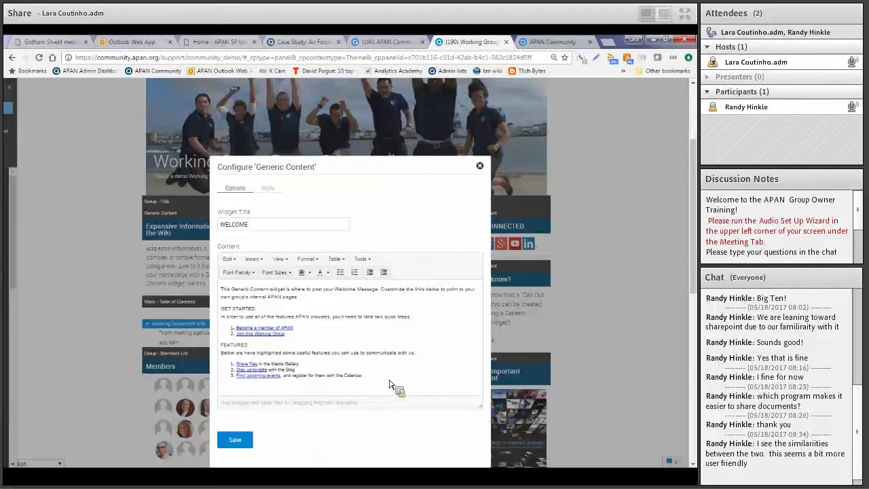
left_click_drag(408, 173, 398, 93)
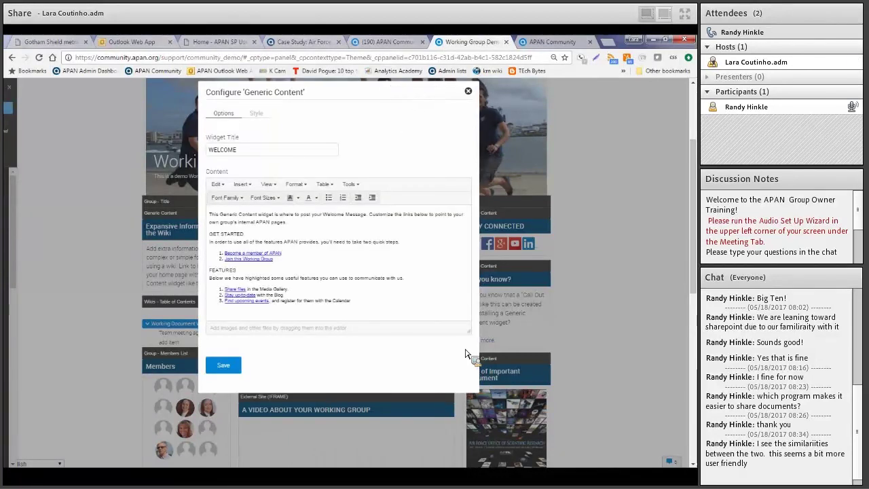
left_click_drag(468, 337, 460, 414)
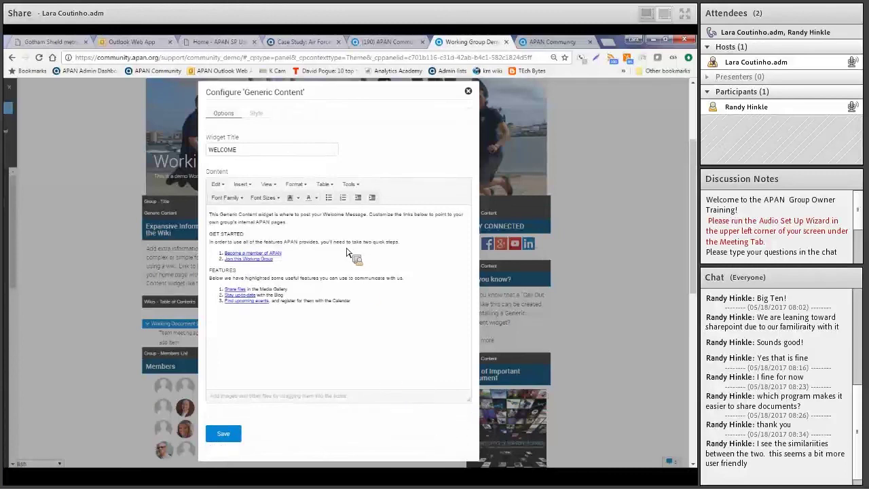
left_click(253, 187)
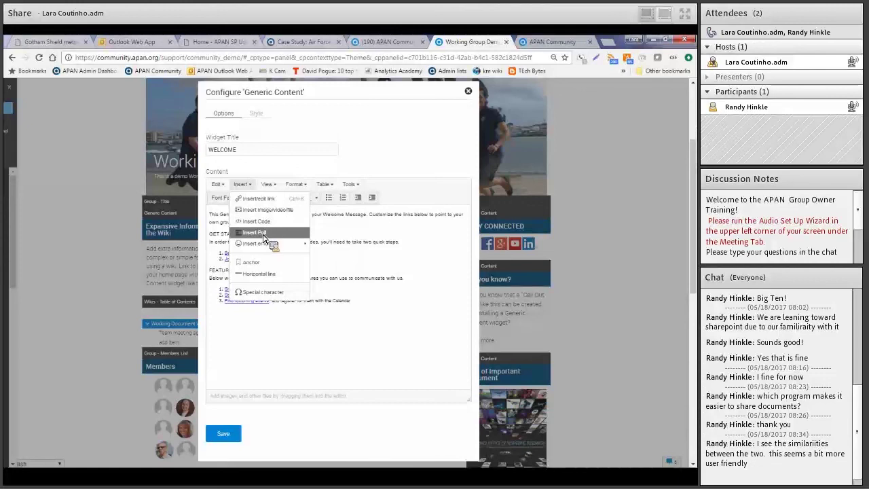
mouse_move(270, 244)
left_click(267, 185)
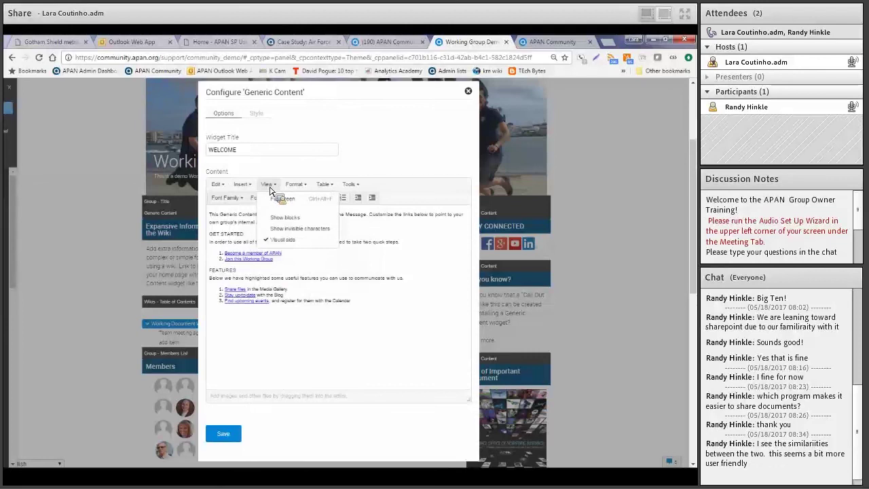
mouse_move(285, 187)
mouse_move(304, 241)
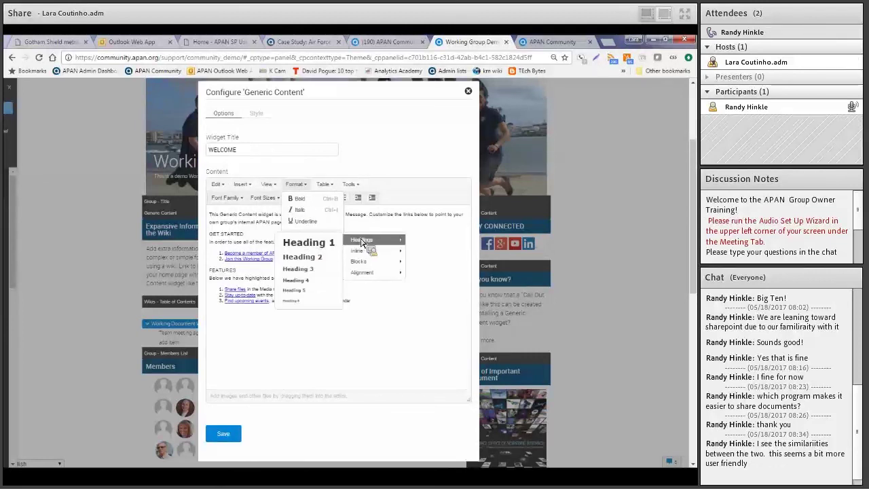
mouse_move(334, 191)
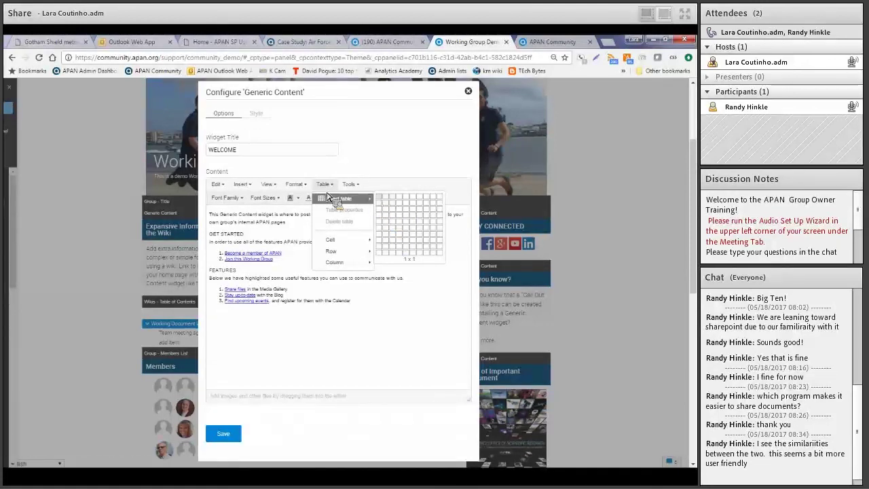
left_click(360, 192)
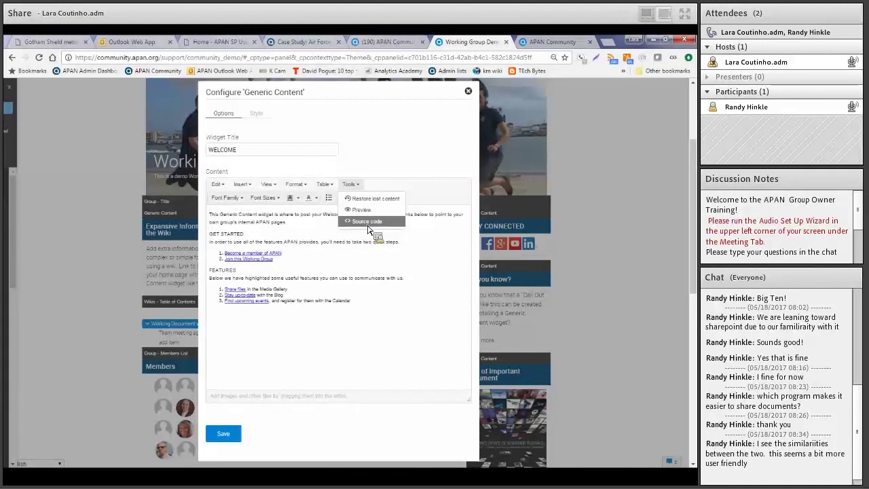
Inspect the Welcome widget's HTML source, cancel without changes, and close its Configure 'Generic Content' dialog
left_click(367, 221)
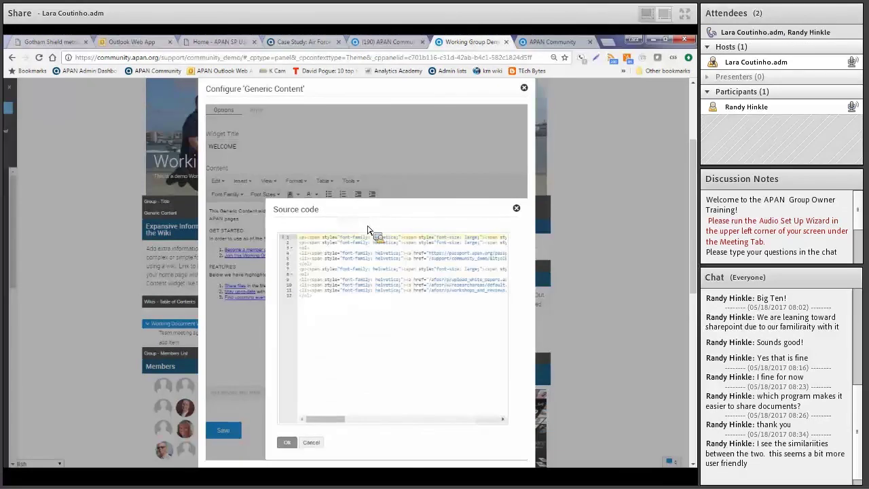
key("Return")
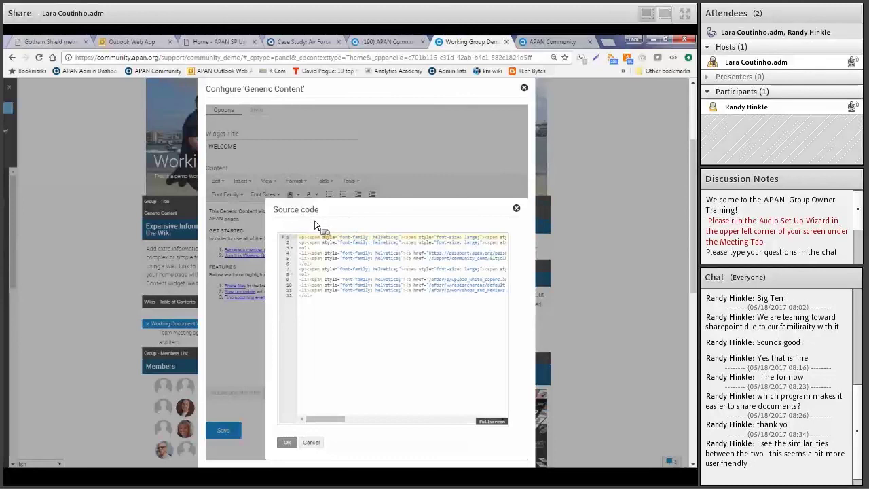
left_click_drag(319, 305, 298, 234)
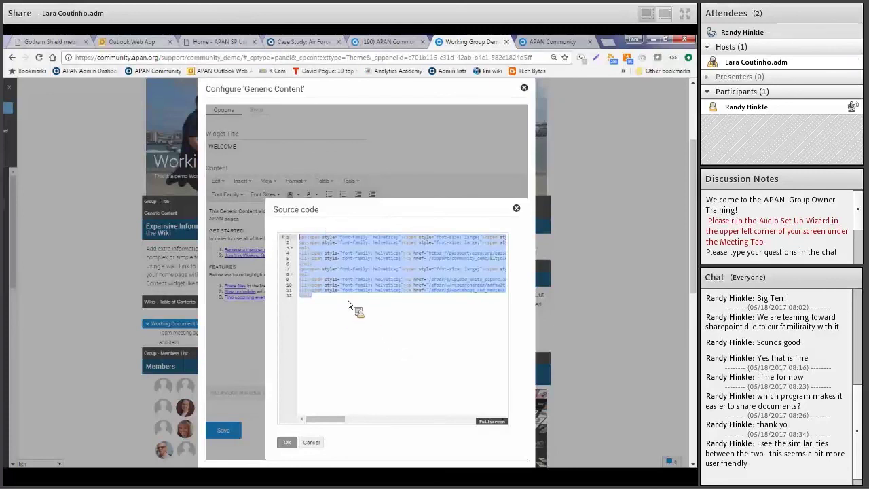
left_click(355, 325)
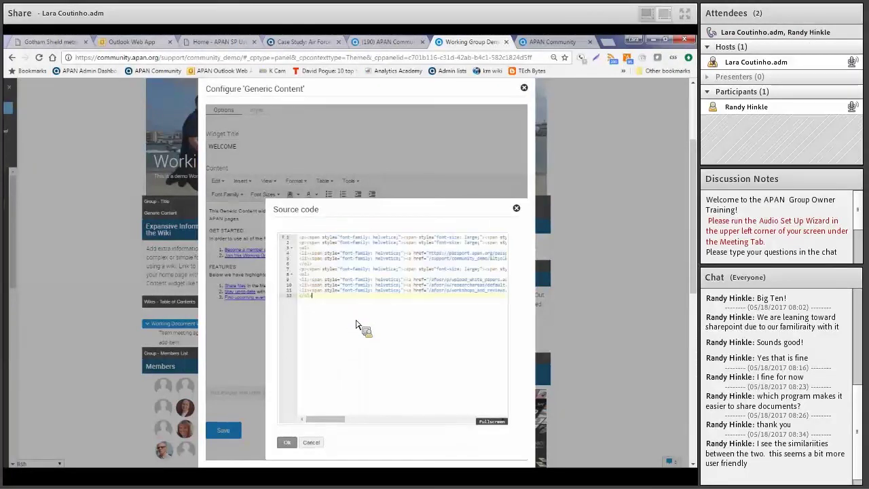
left_click(314, 445)
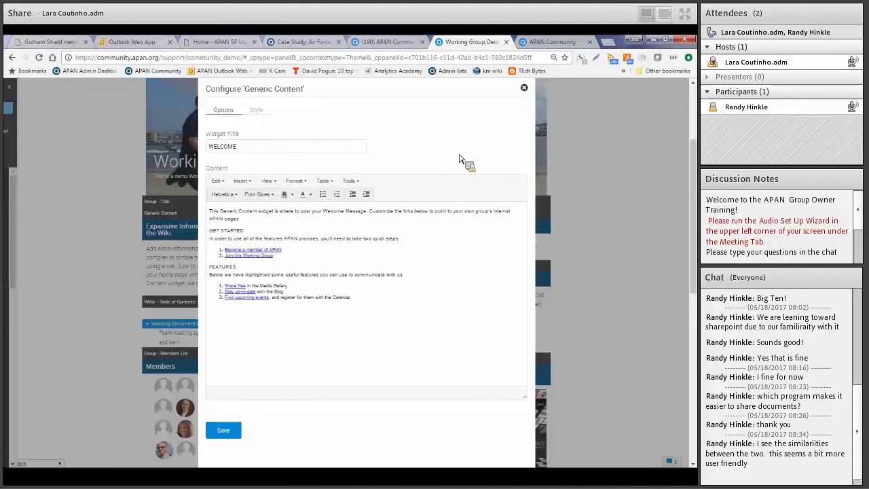
left_click(525, 89)
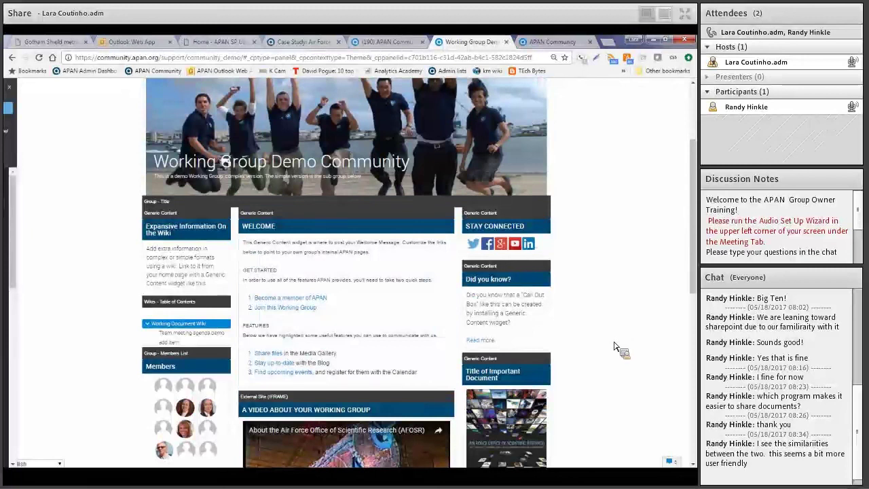
Scroll to the Members widget and open its configuration (Group Owners Only, 20 items, paging on)
scroll(615, 347, "down", 1)
scroll(614, 347, "down", 1)
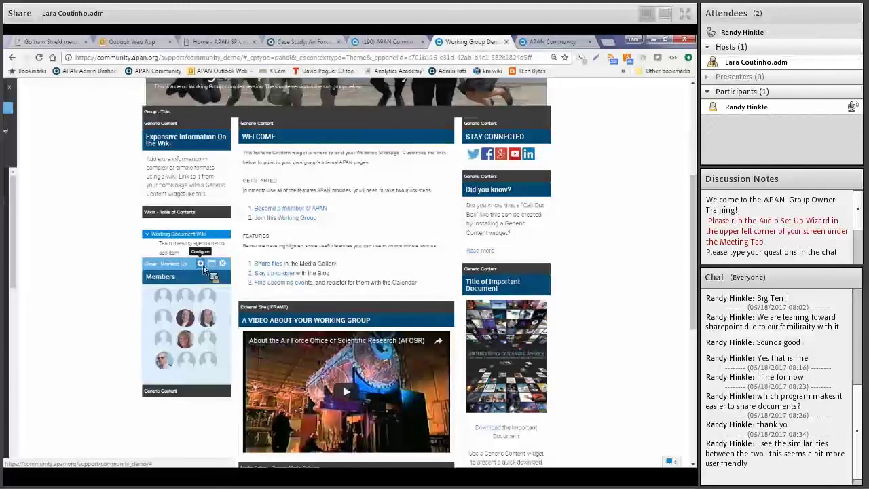
left_click_drag(203, 265, 203, 266)
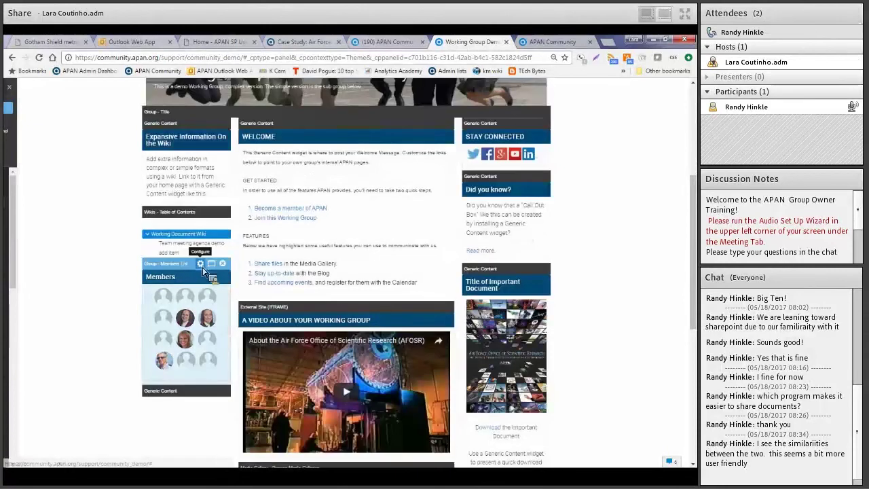
left_click(201, 267)
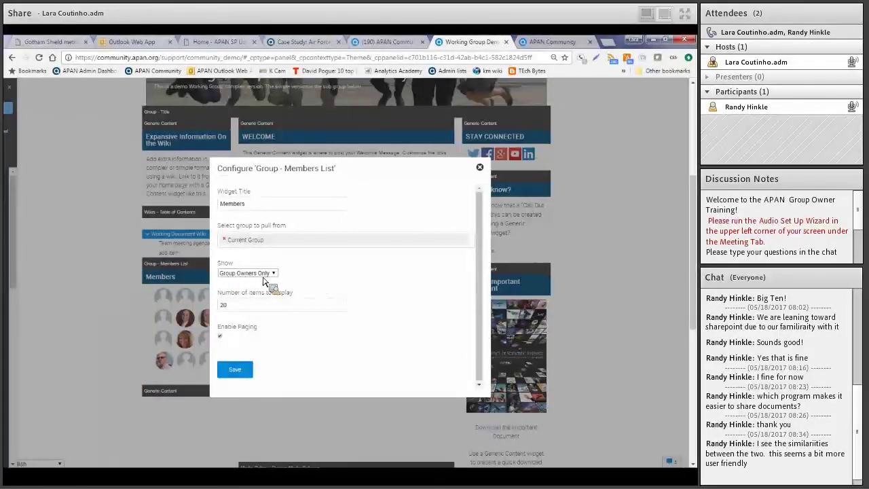
Set the Members list to show All Group Members, keep sorting by User Name, and close the settings
left_click(273, 274)
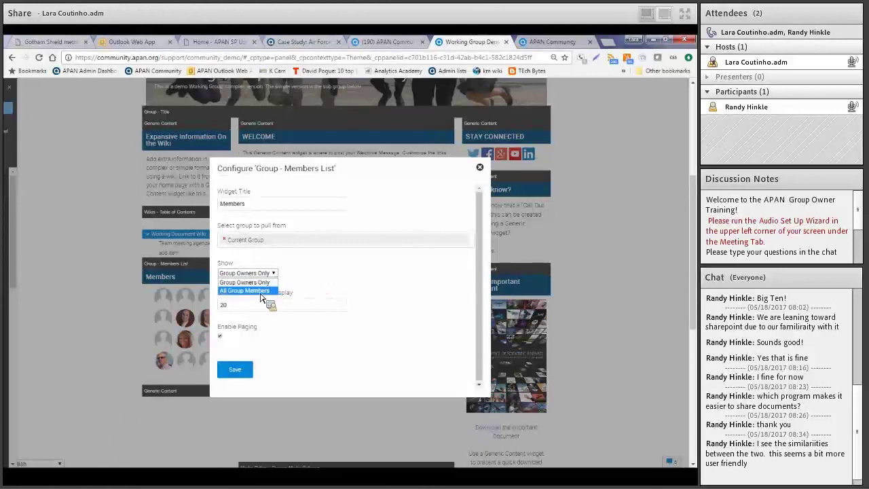
left_click(260, 297)
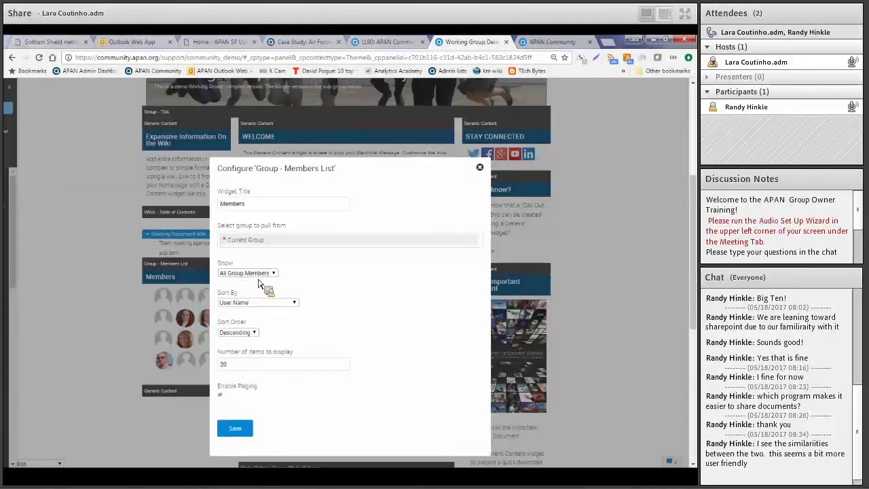
left_click(295, 304)
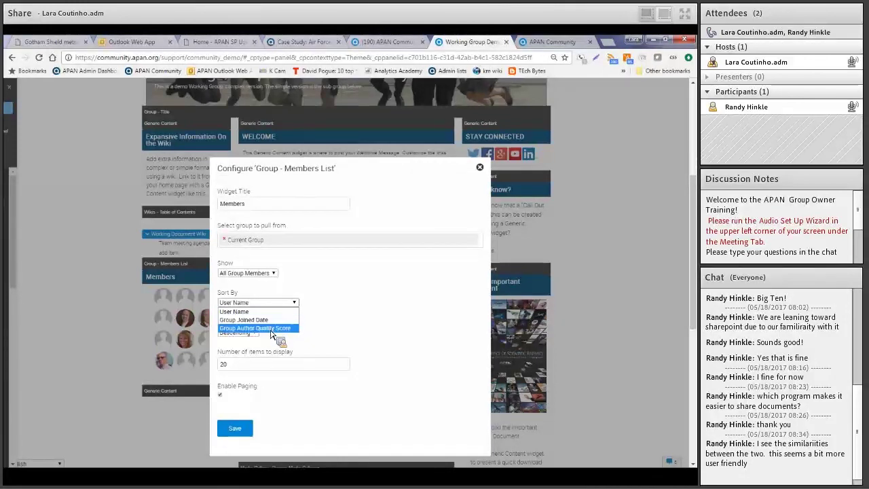
left_click(330, 301)
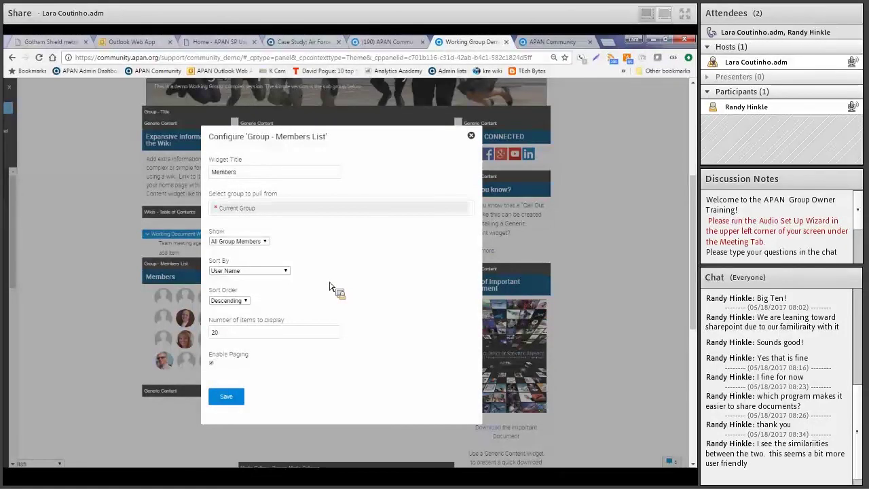
left_click(285, 271)
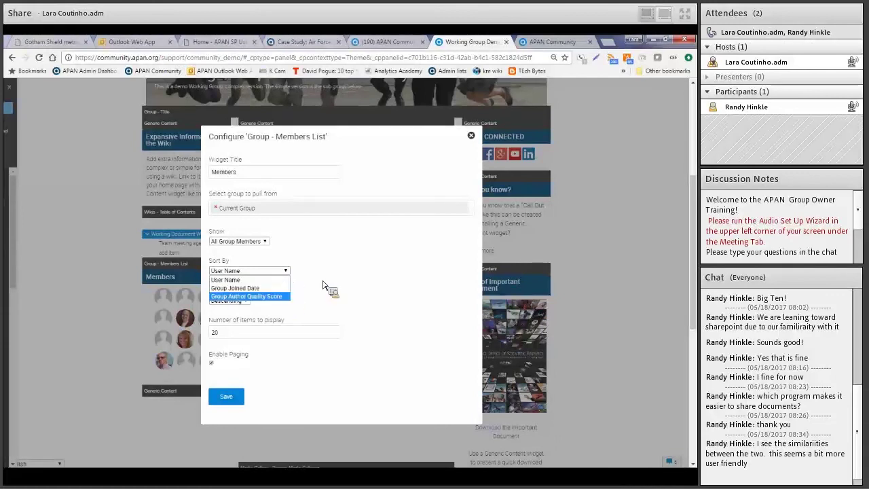
left_click(309, 274)
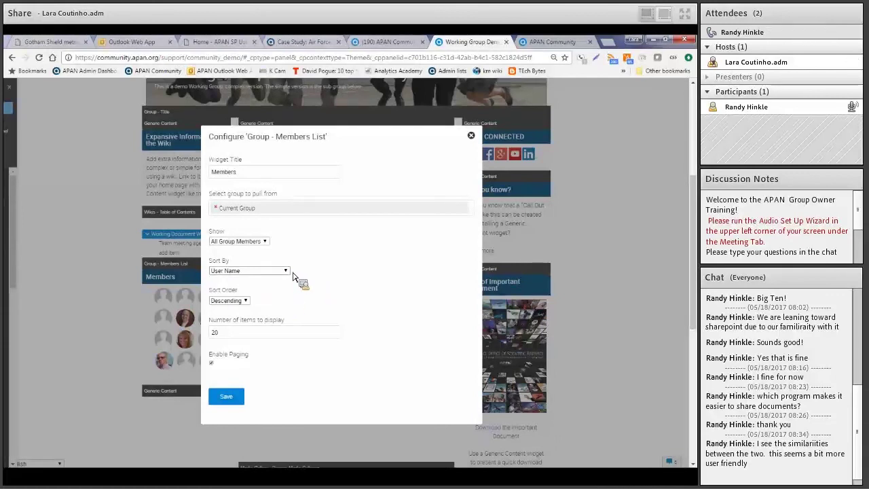
left_click(287, 271)
left_click(282, 280)
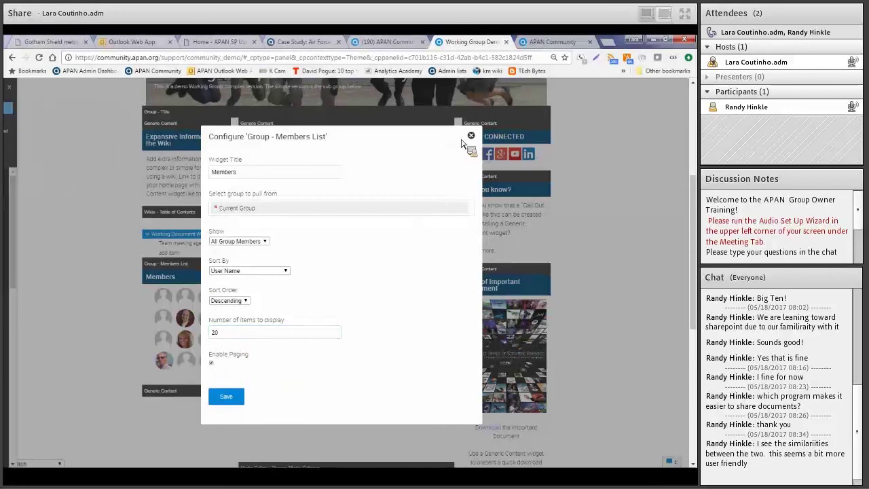
left_click(471, 137)
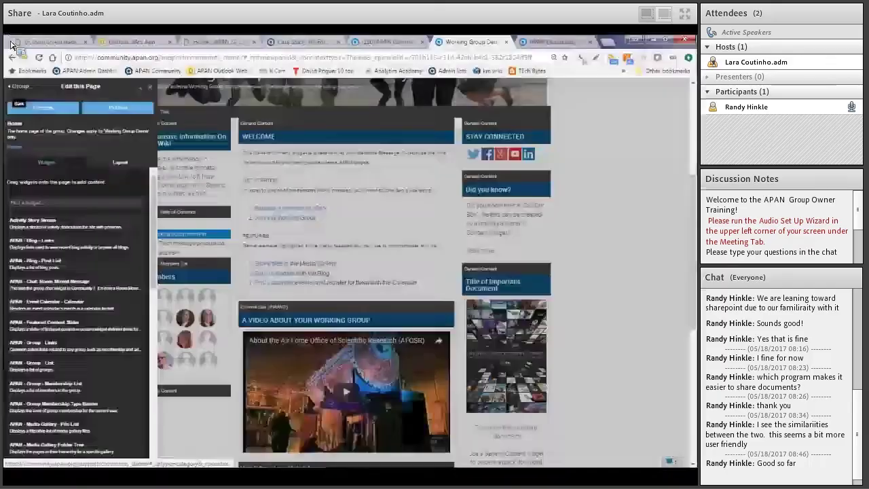
Return to the group theme options and open Manage Pages for Working Group Demo
left_click(13, 59)
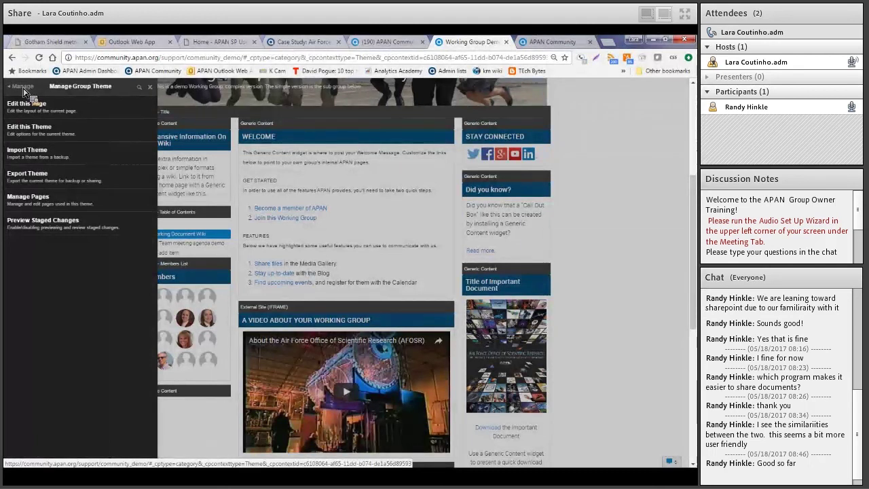
left_click(36, 204)
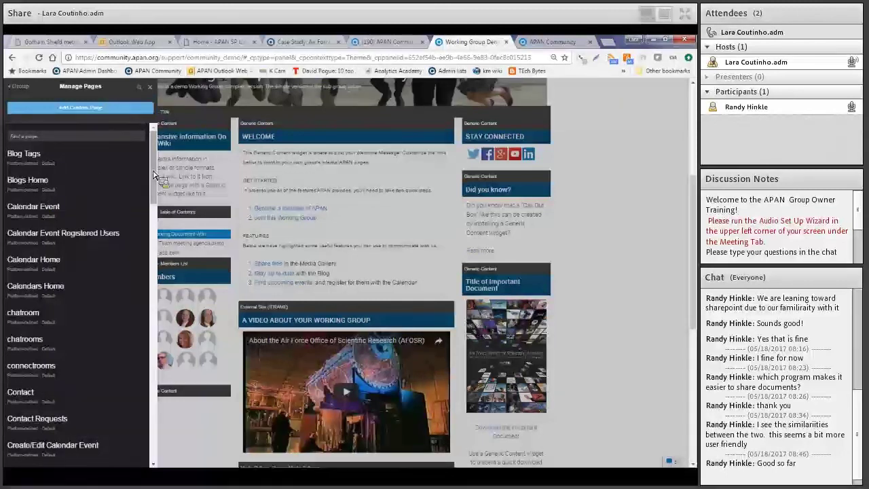
Scroll the page list from Blog Tags to Create/Edit Calendar Event, then go back to the group menu
left_click_drag(155, 178, 152, 297)
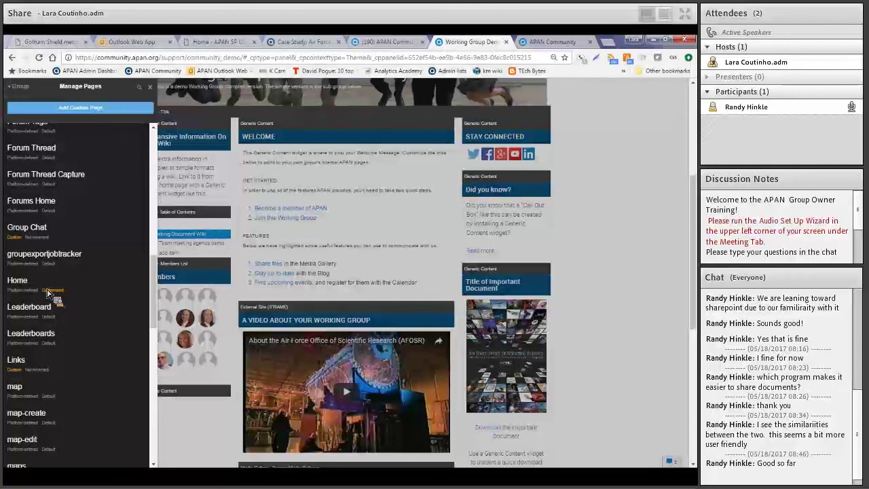
scroll(155, 296, "up", 3)
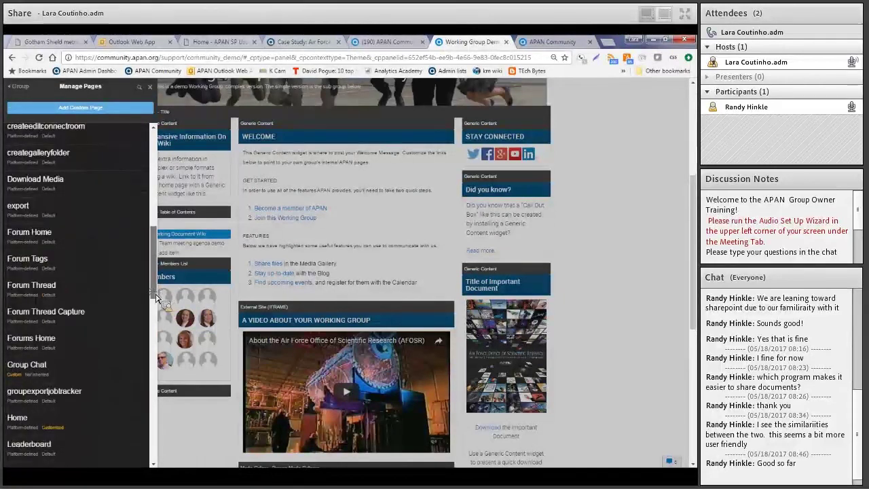
left_click_drag(156, 296, 161, 156)
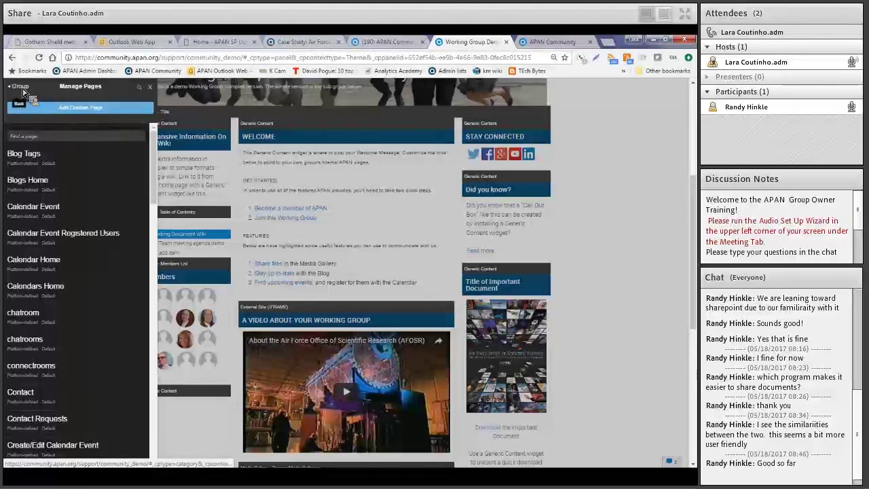
left_click(22, 91)
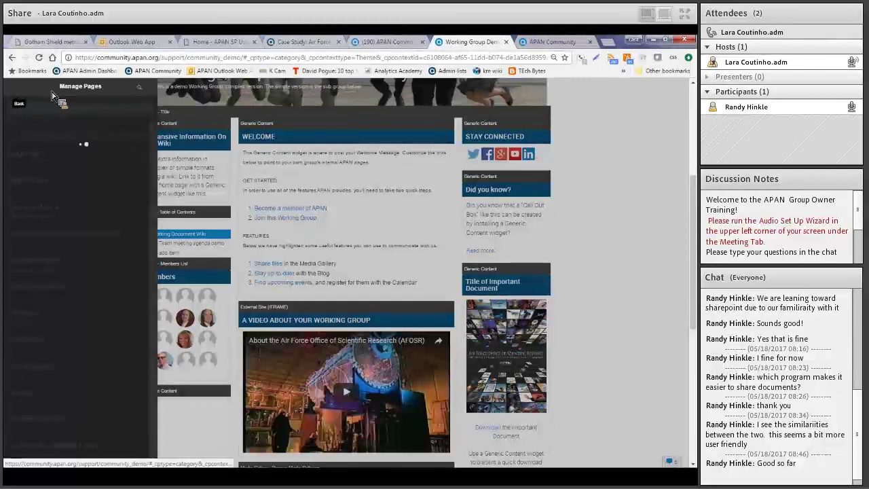
Close the Manage Group Theme panel and scroll down to the Group Administration buttons
left_click(53, 95)
left_click(150, 88)
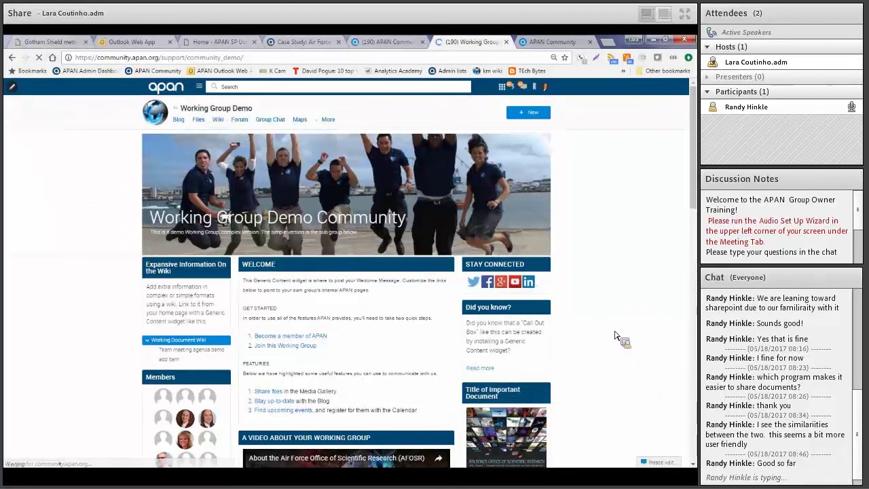
scroll(611, 343, "down", 3)
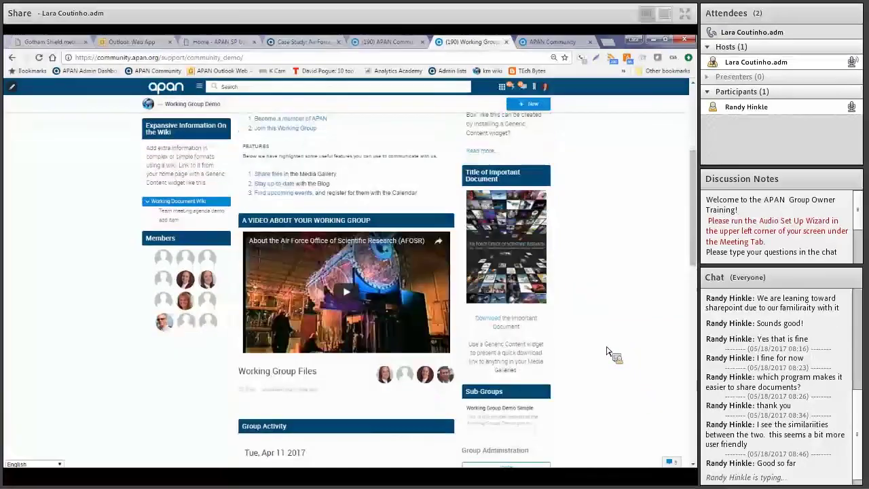
scroll(608, 351, "down", 2)
scroll(608, 351, "down", 1)
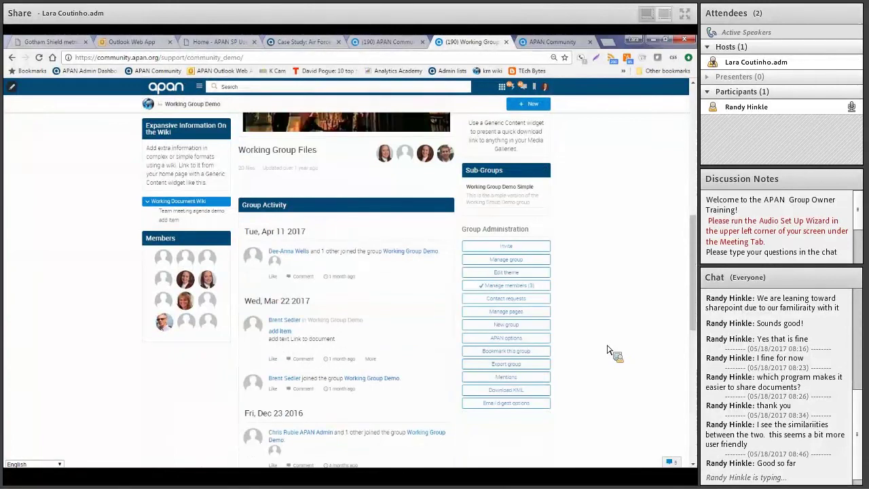
In Manage members, toggle pending members to List and back to Grid, then open one member's Approve/Deny request
left_click(543, 286)
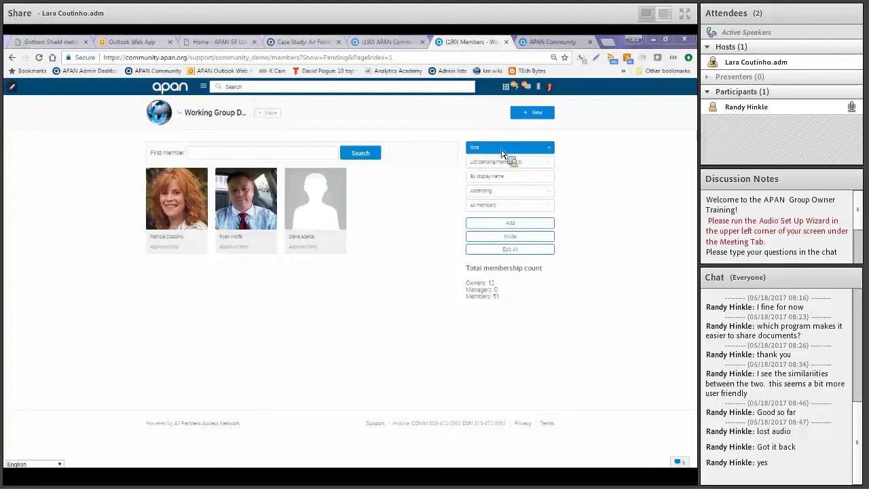
left_click(547, 148)
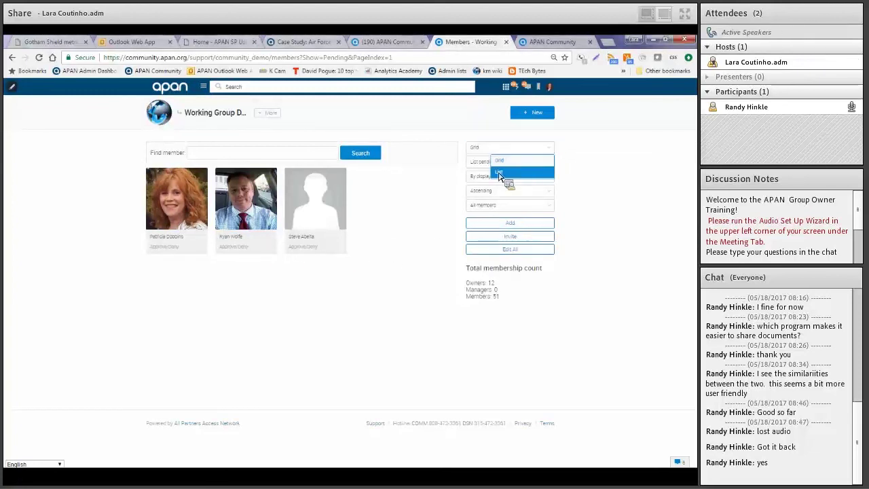
left_click(501, 175)
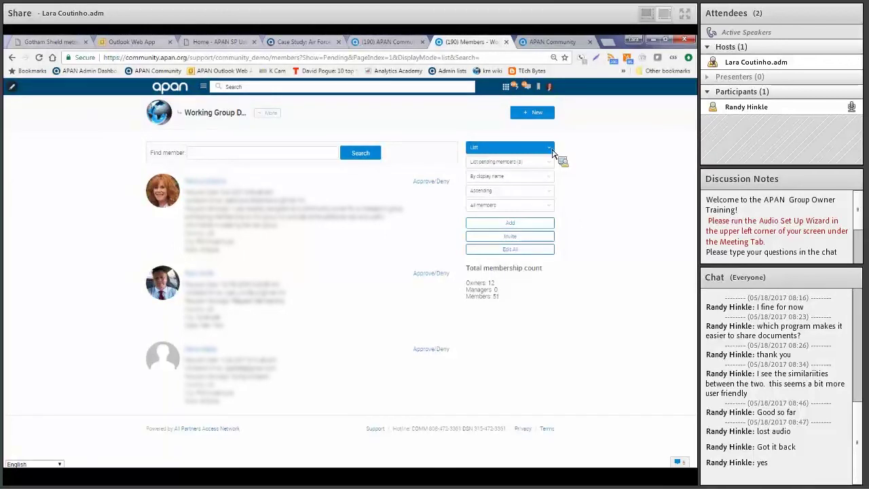
left_click(553, 153)
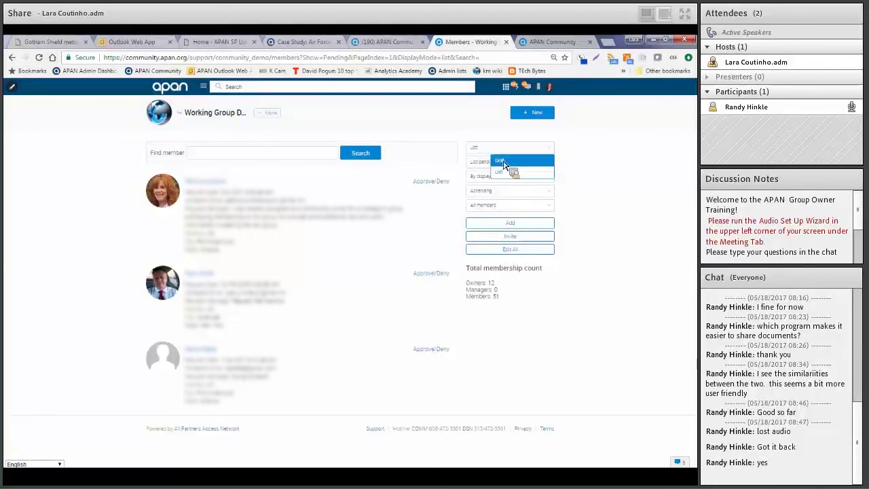
left_click(503, 163)
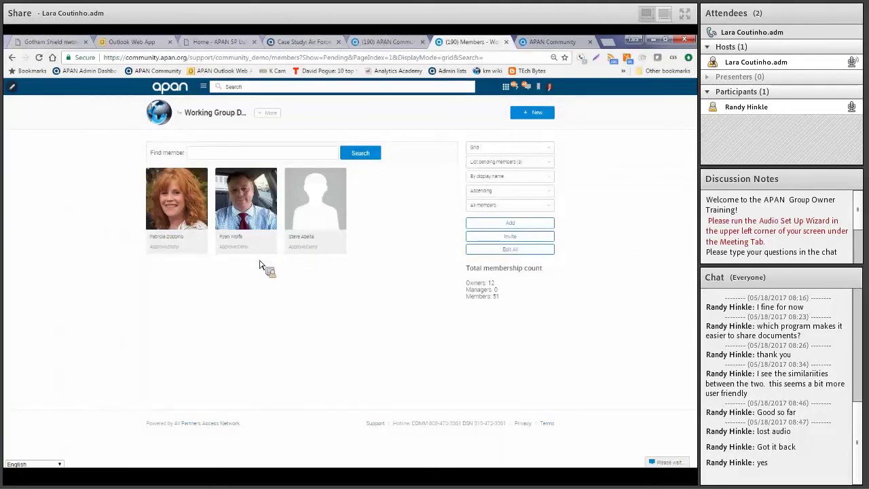
left_click(230, 246)
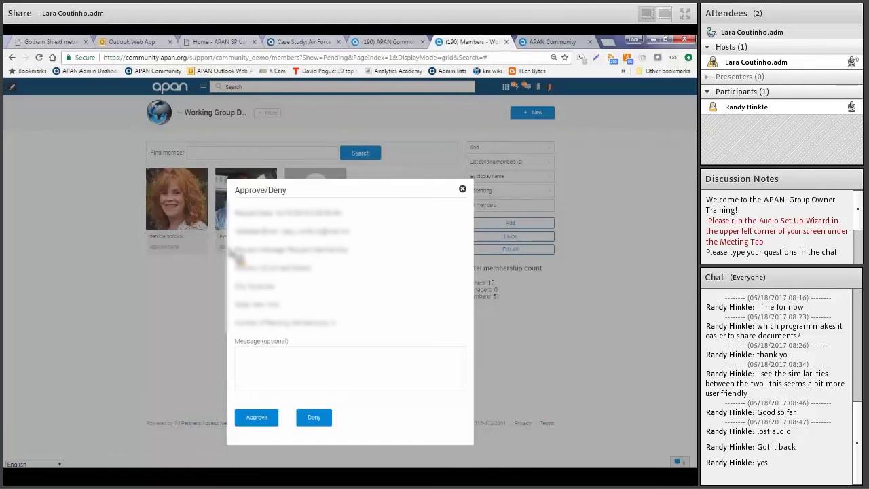
left_click(239, 384)
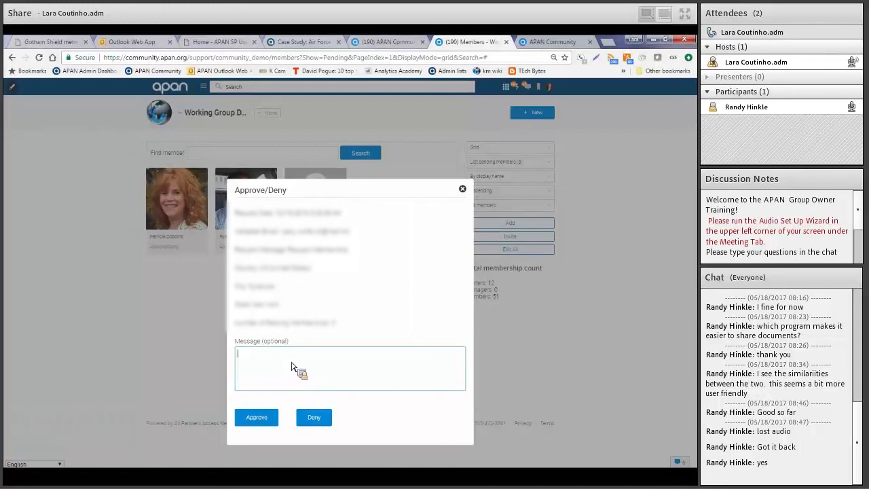
left_click(292, 366)
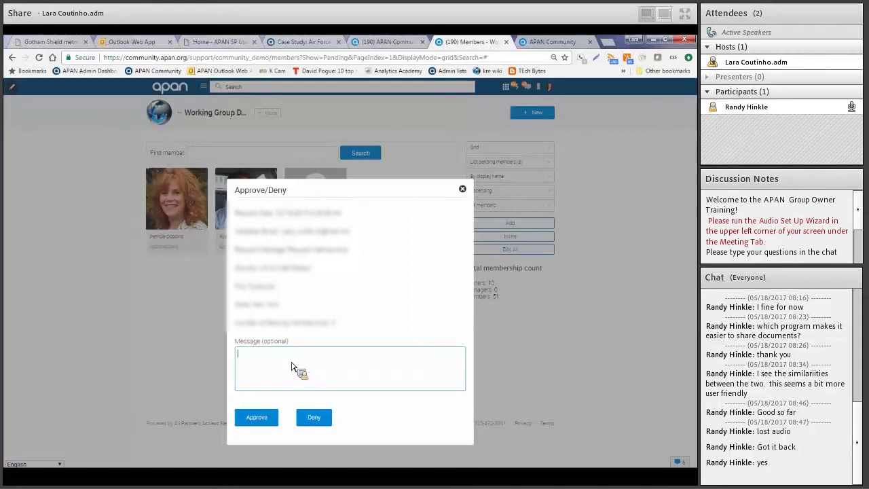
left_click(293, 366)
Close the Approve/Deny dialog undecided and list all 63 group members
left_click(463, 189)
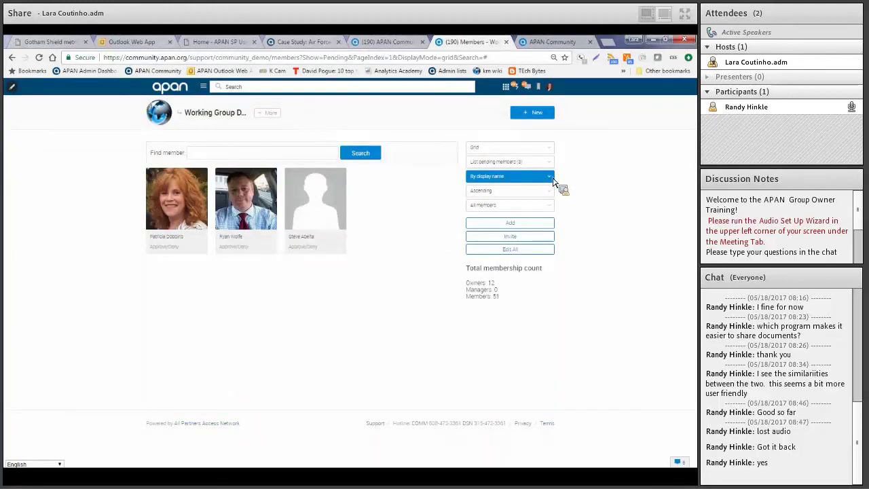
left_click(550, 176)
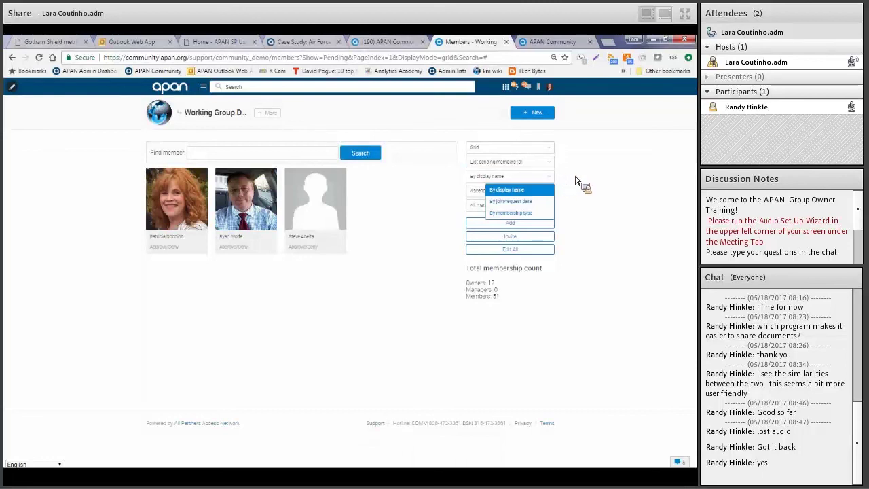
left_click(552, 165)
left_click(552, 166)
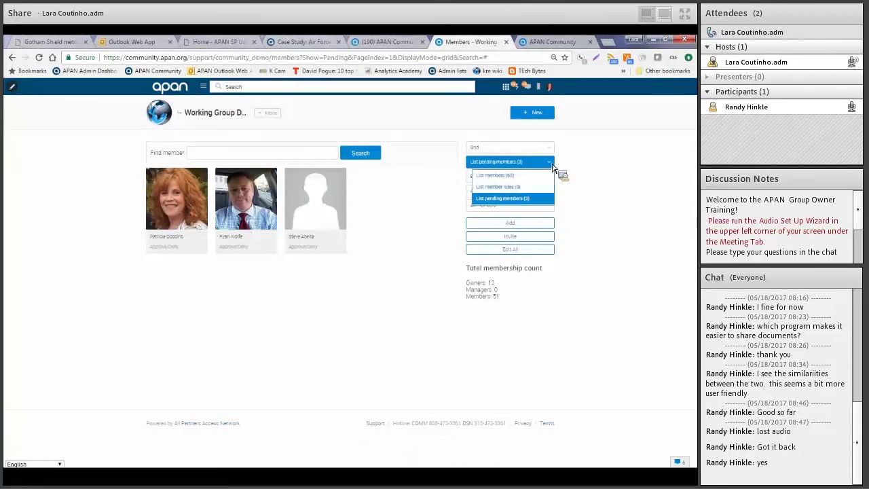
left_click(507, 177)
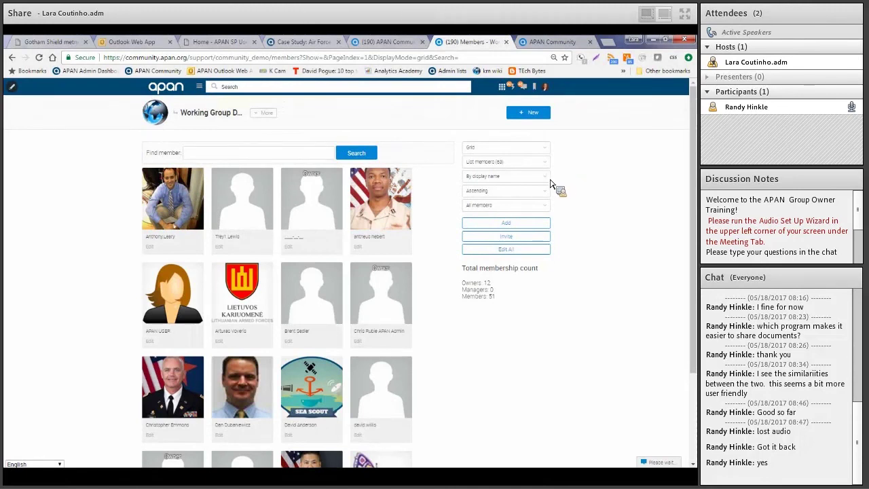
Sort members by membership type, browse the list, then return to List pending members (3)
left_click(547, 179)
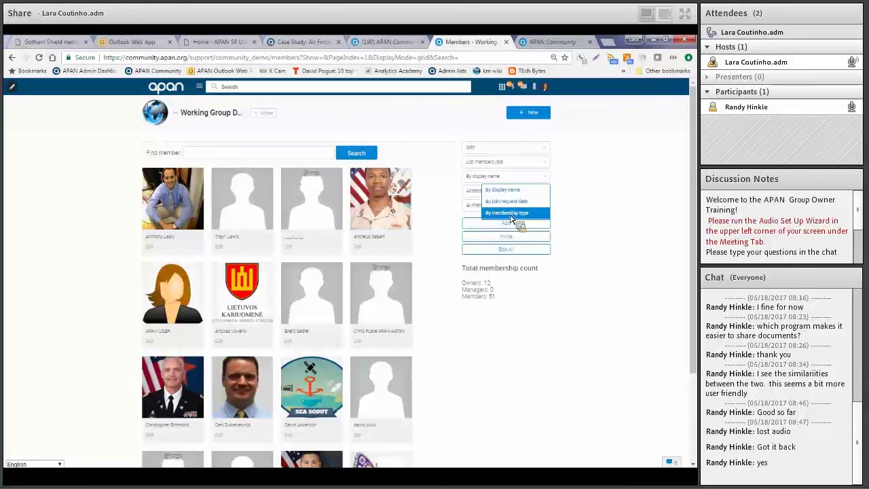
left_click(514, 214)
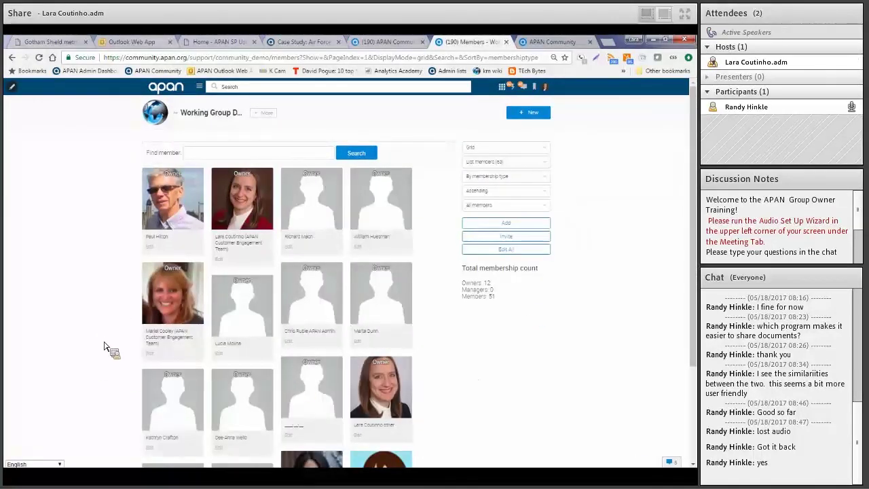
scroll(103, 345, "down", 3)
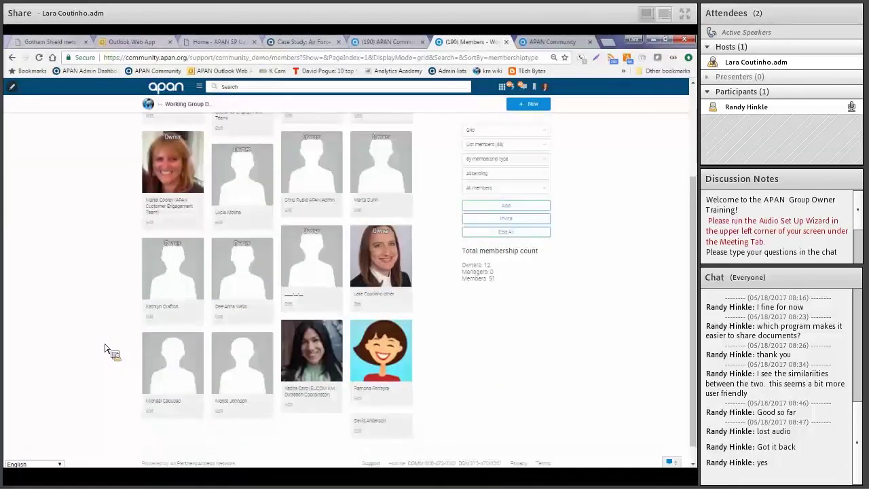
scroll(105, 346, "down", 1)
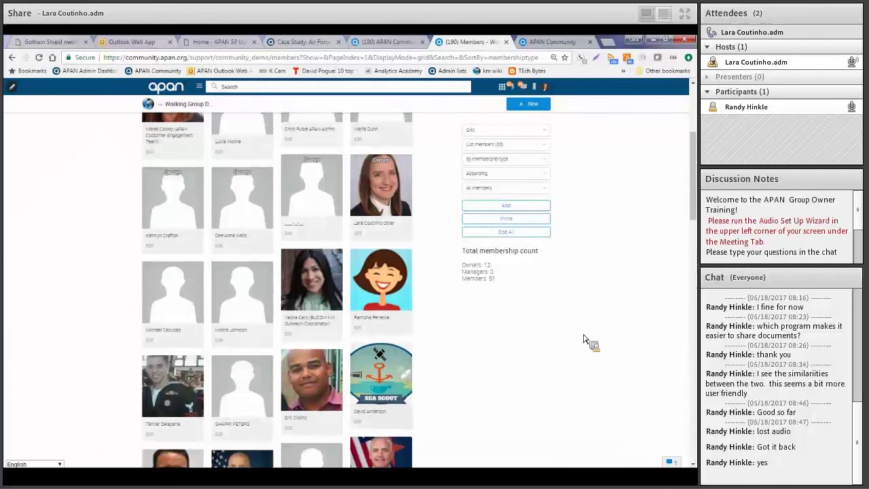
scroll(582, 340, "up", 3)
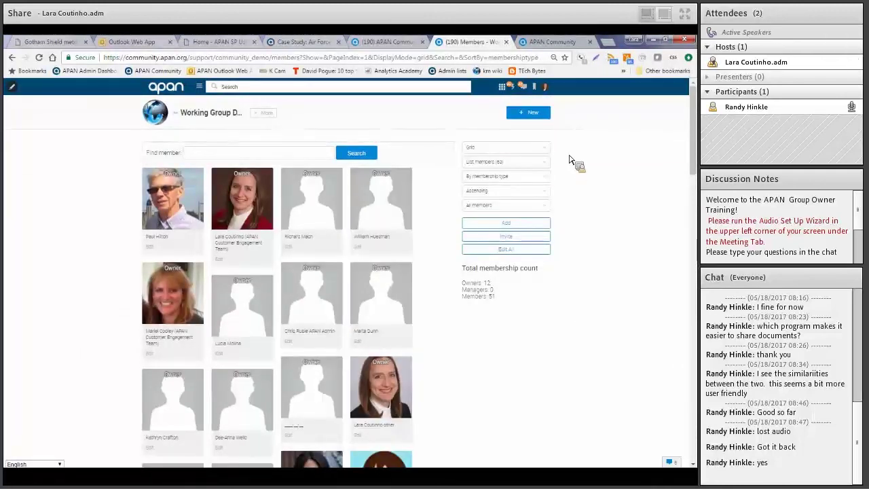
left_click(547, 163)
left_click(522, 198)
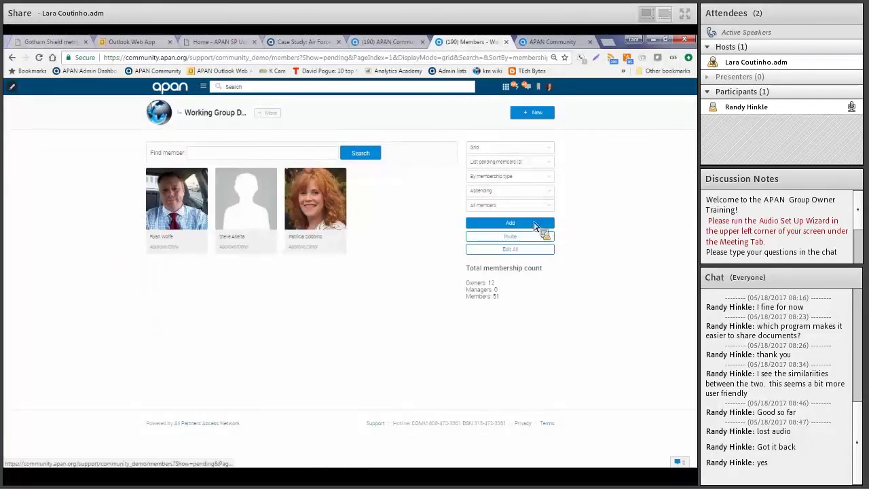
In the Add dialog, search a user by surname and pick the suggestion, then close without adding
left_click(530, 224)
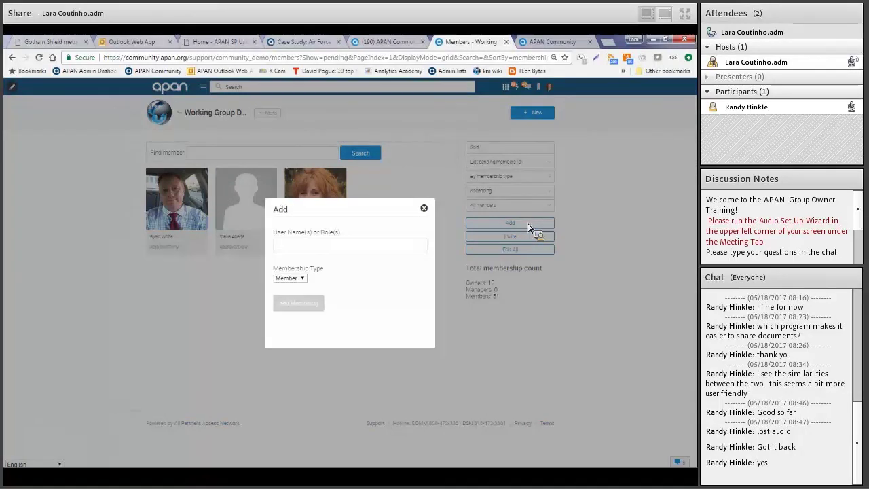
left_click(355, 249)
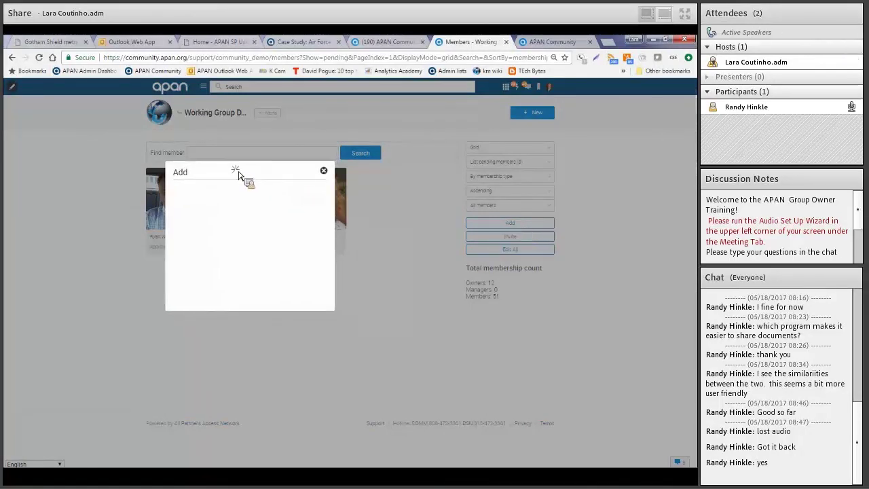
type("Coutinho")
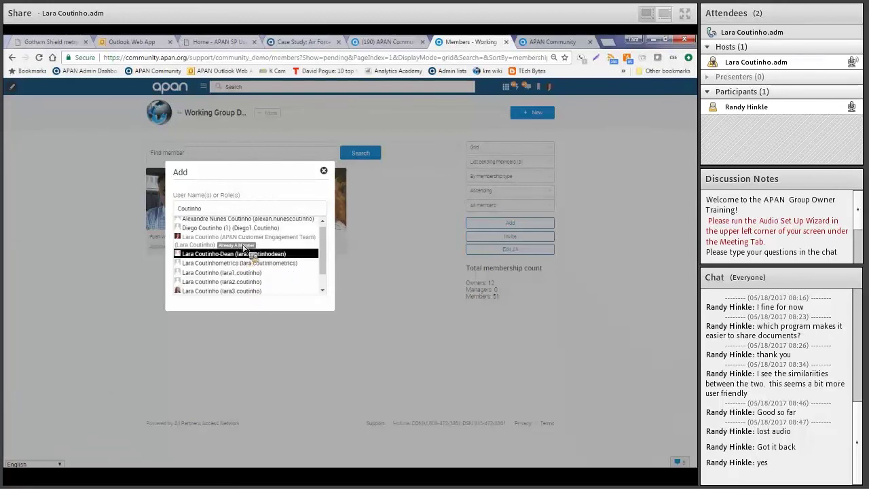
left_click(248, 292)
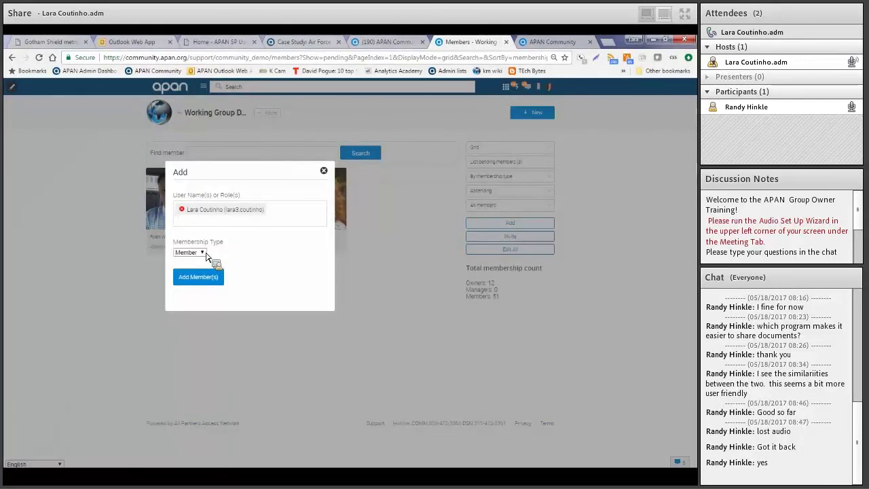
left_click(324, 171)
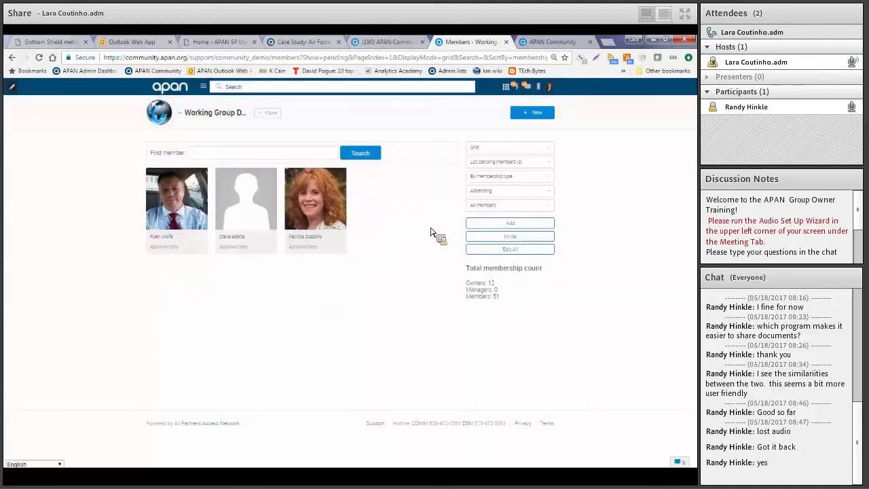
In the Invite dialog, search a user by surname and choose the matching suggestion as recipient
left_click(480, 237)
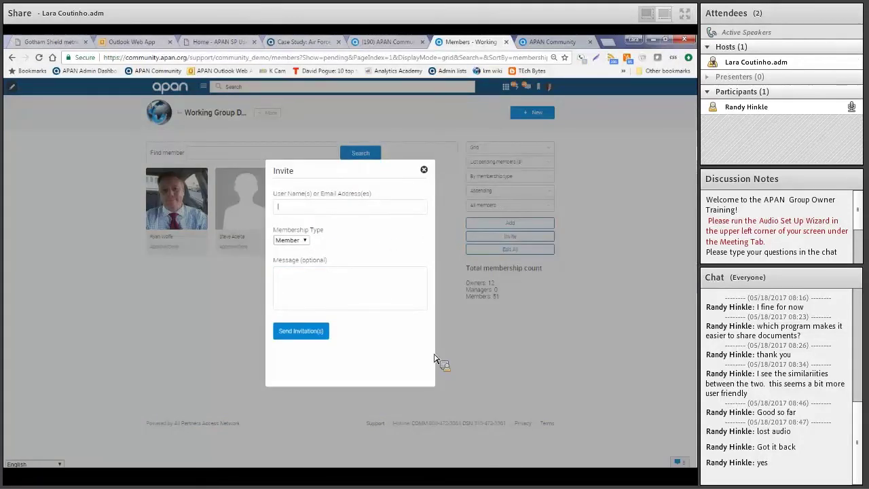
type("coutinno")
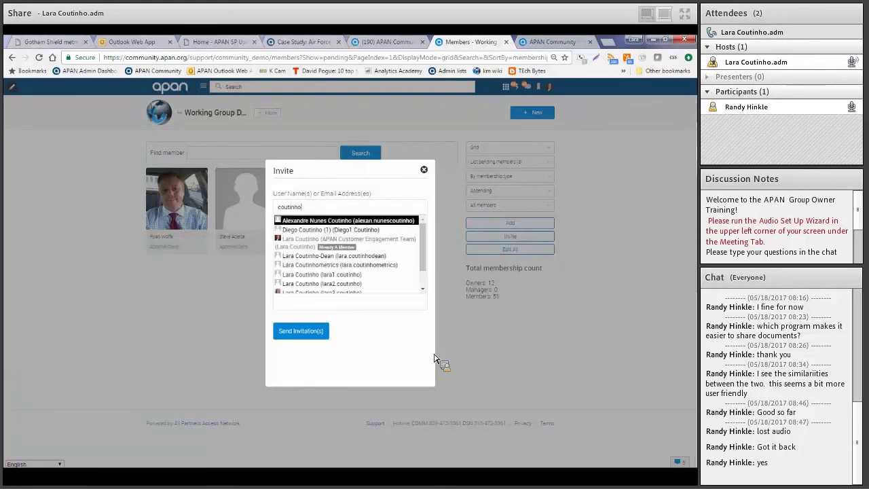
left_click(323, 290)
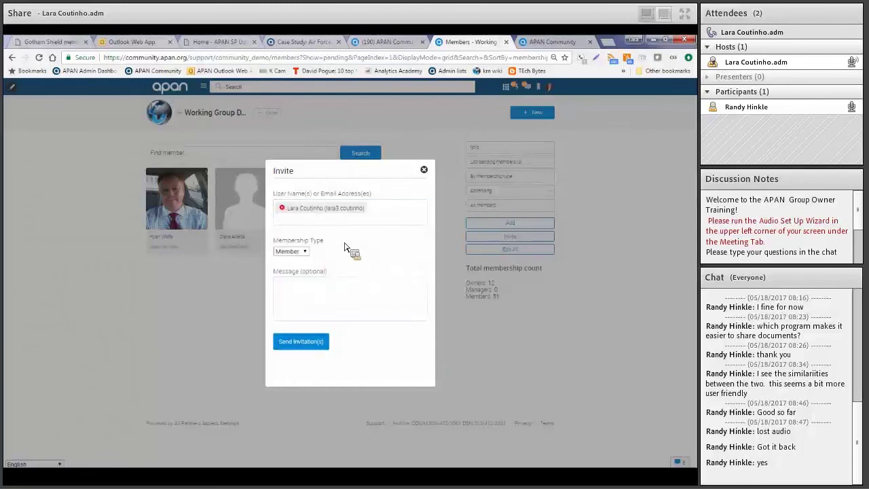
left_click(321, 300)
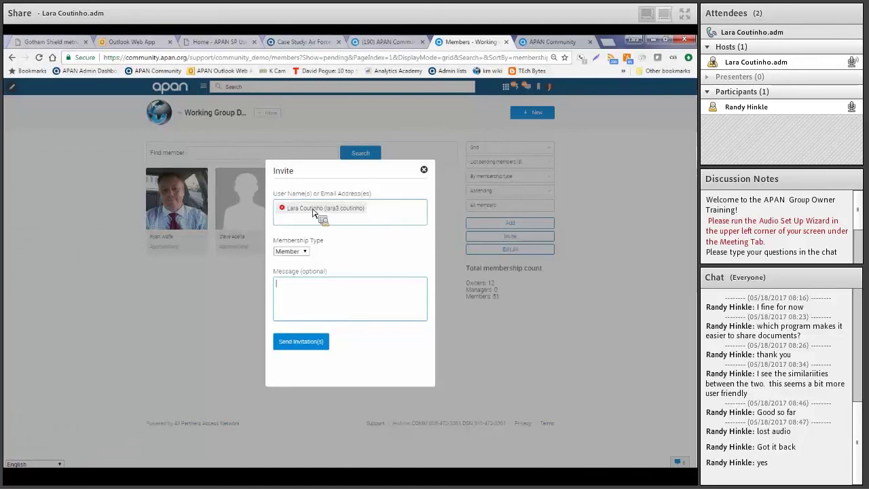
Remove the chosen user's token and enter the invitee's e-mail address instead
left_click(282, 208)
left_click(288, 207)
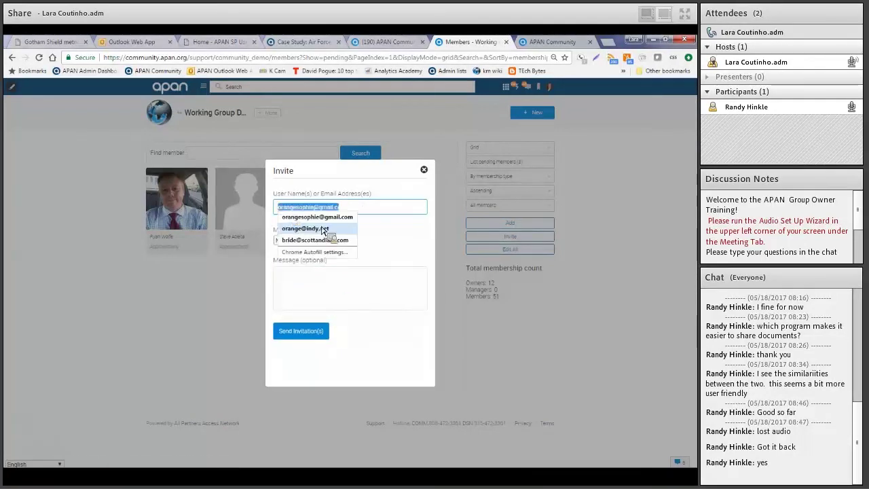
left_click(388, 241)
left_click(373, 214)
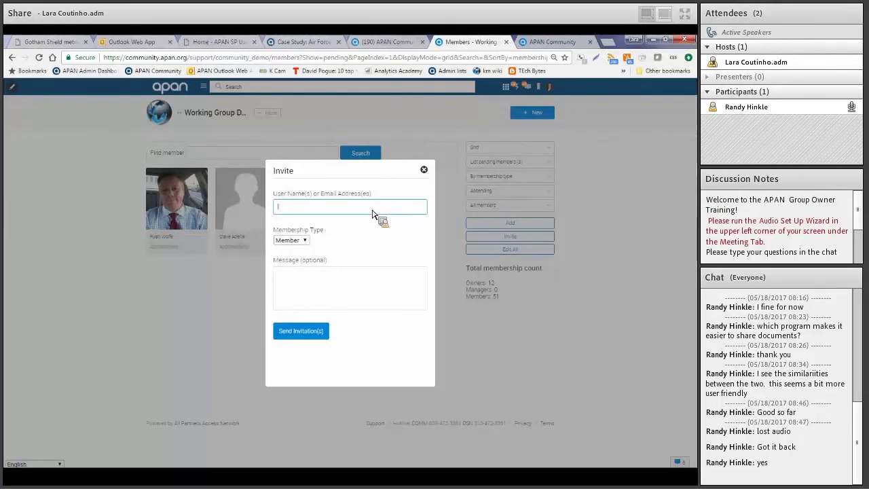
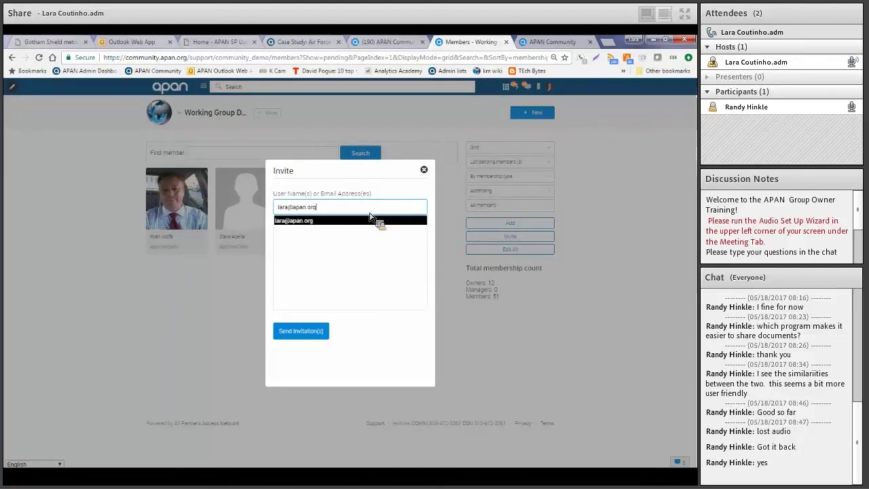
Accept the e-mail address as recipient with Member type, move the form left, then view the Support Knowledge Base
left_click(300, 222)
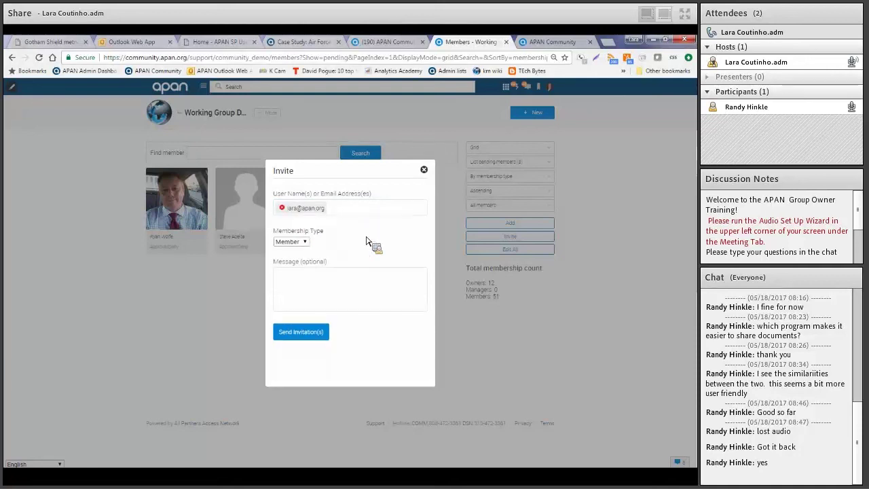
left_click(320, 291)
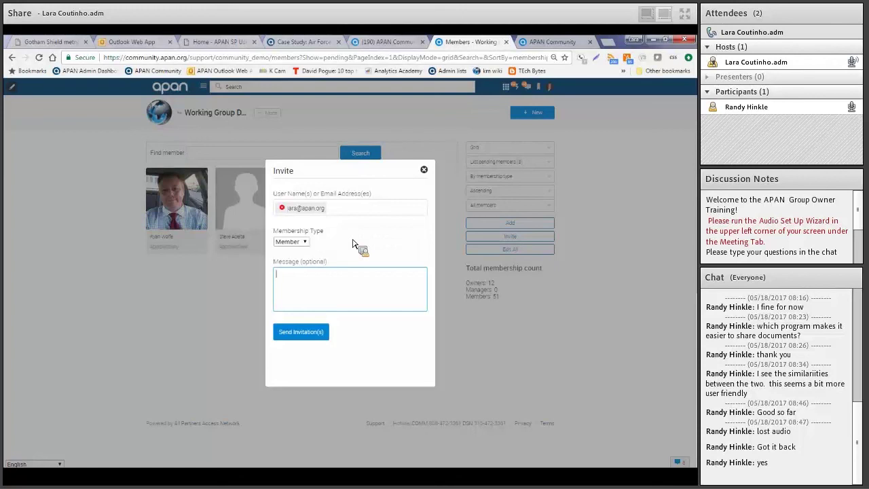
left_click_drag(356, 190, 244, 169)
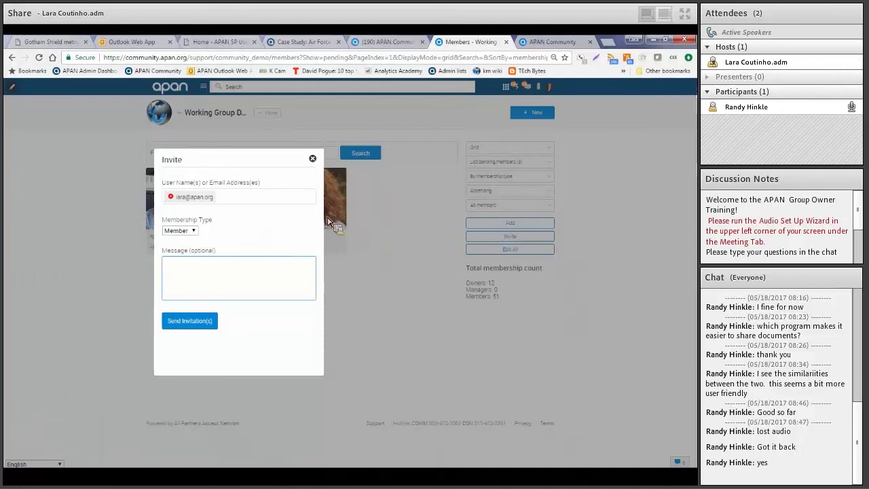
left_click(550, 43)
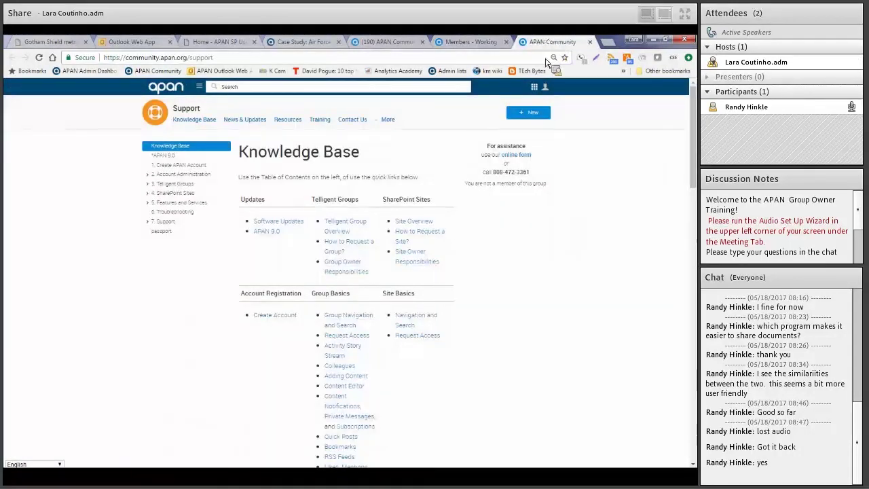
left_click(400, 44)
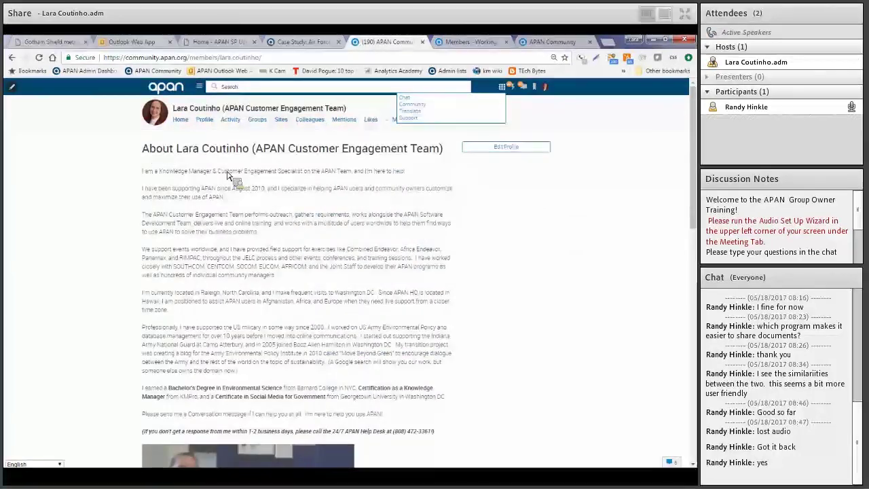
left_click(180, 120)
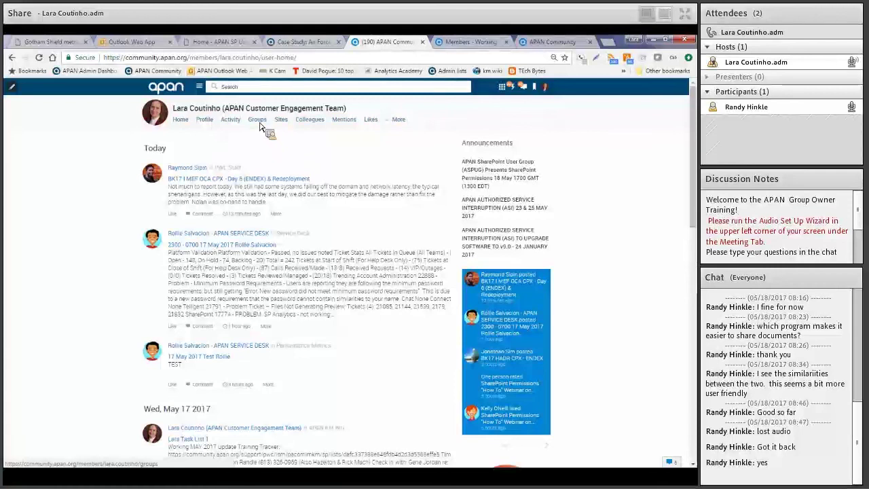
left_click(259, 124)
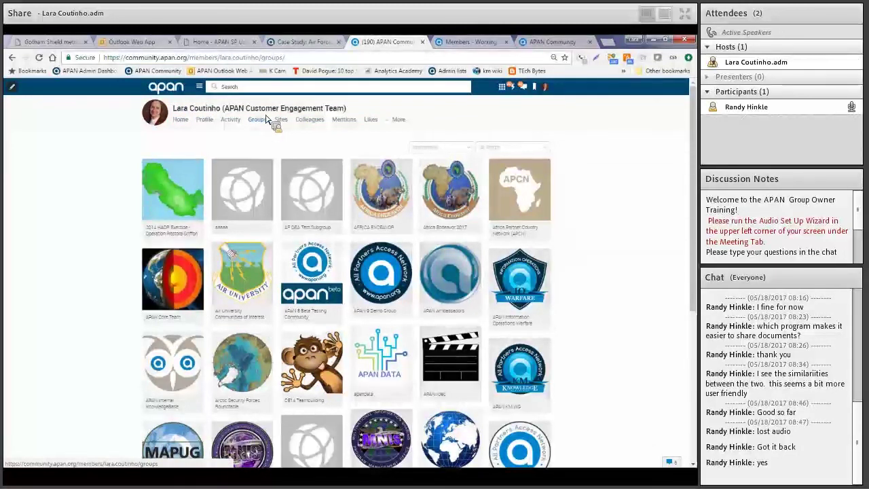
left_click(476, 42)
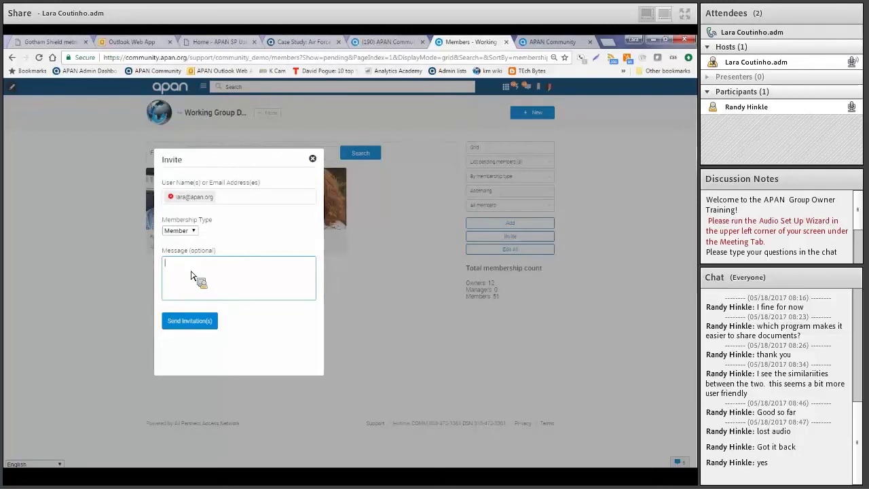
Draft the message 'Click this link once you have created your APAN aacount:' plus a URL line, then discard the invitation
type("Cl")
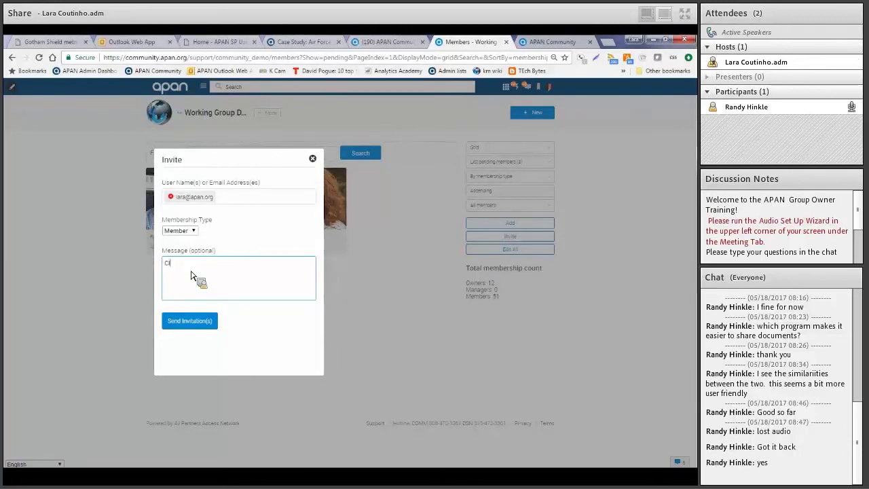
type("ick this link once you")
type(" have created you")
type("r APAN ")
type("aa")
type("count")
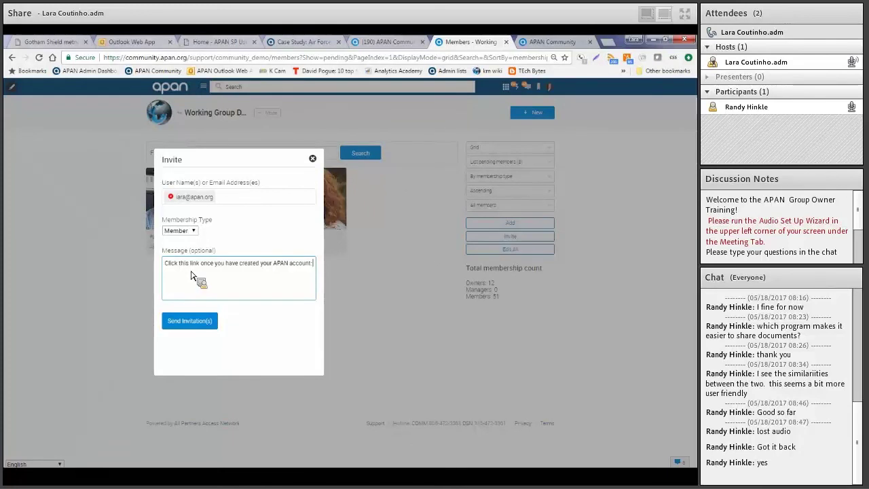
type(":")
key("Return")
type("URL")
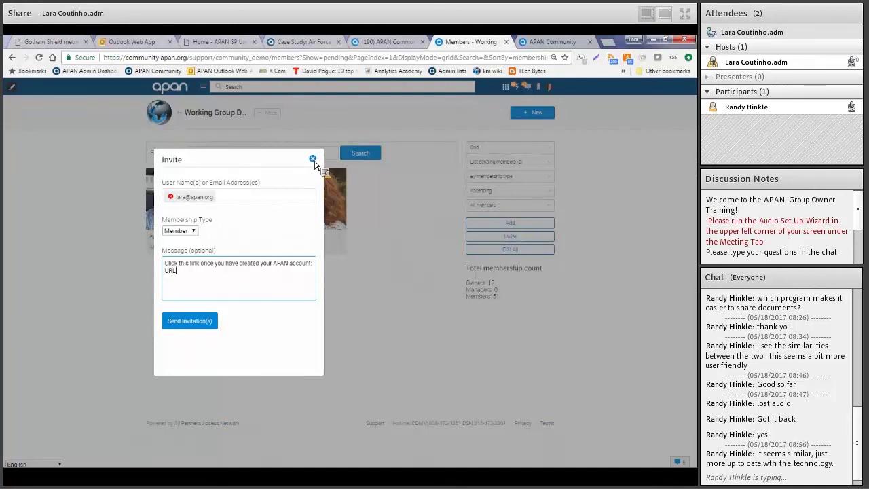
left_click(312, 160)
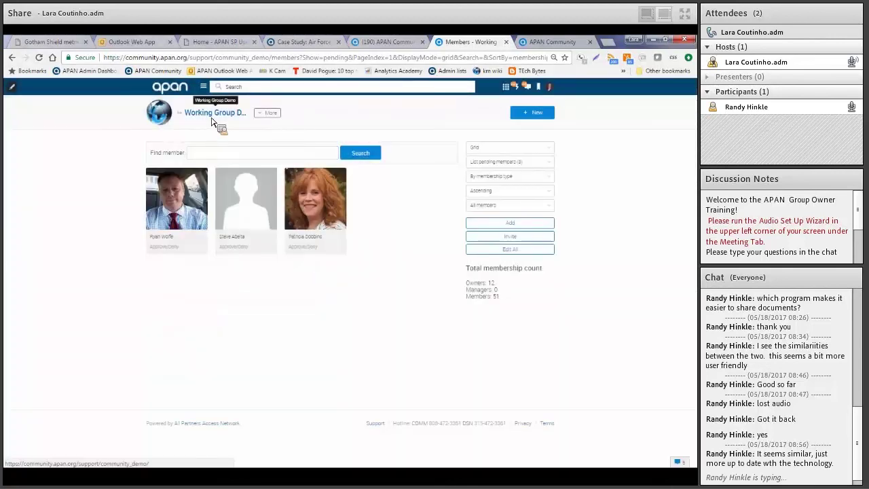